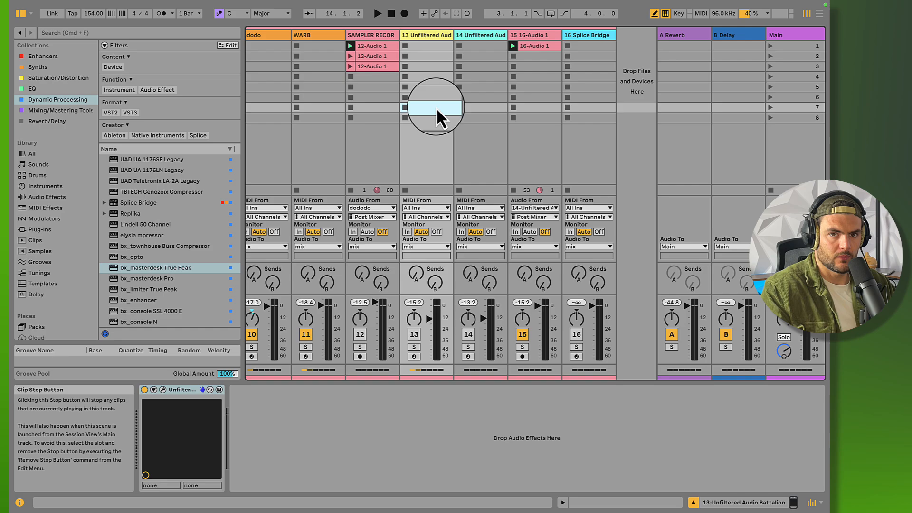
# Review the device chains on the SAMPLER RECORDING track and both Unfiltered Audio Battalion tracks, including track 14's Battalion plug-in window
pyautogui.click(367, 35)
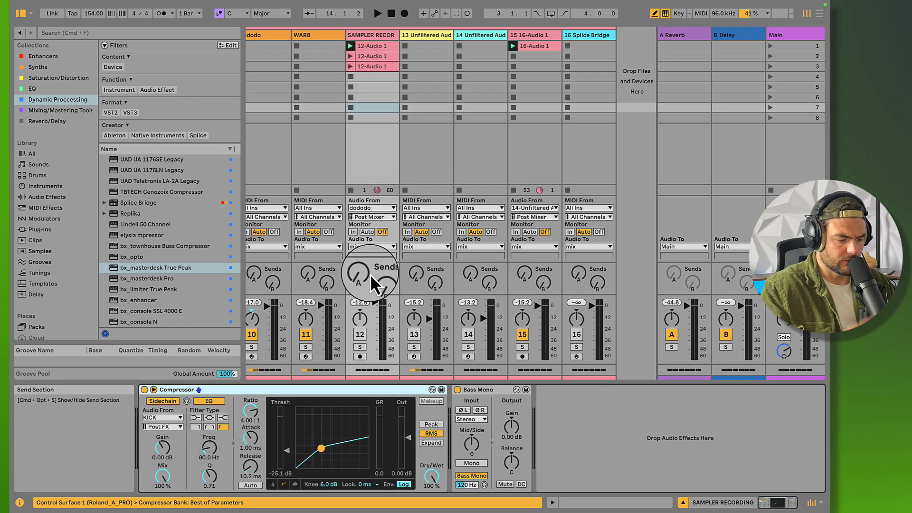
pyautogui.click(375, 39)
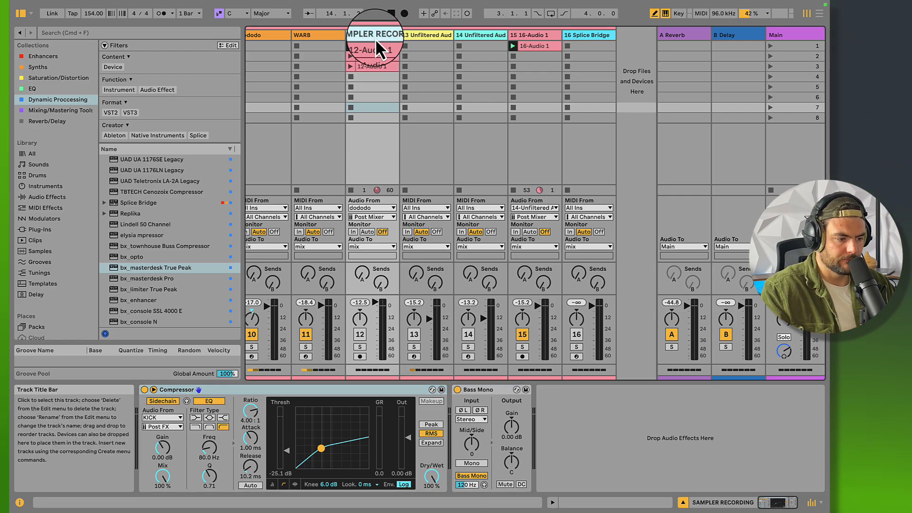
pyautogui.click(422, 36)
pyautogui.click(480, 35)
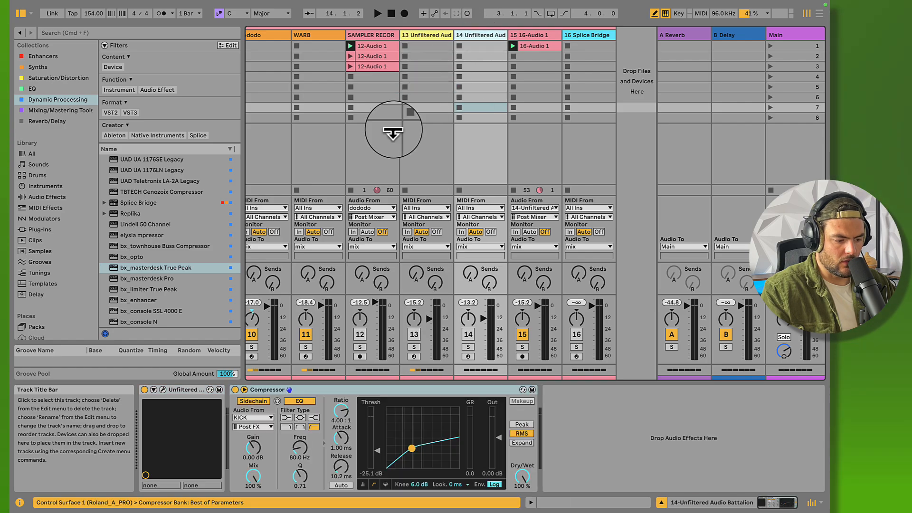
pyautogui.click(165, 390)
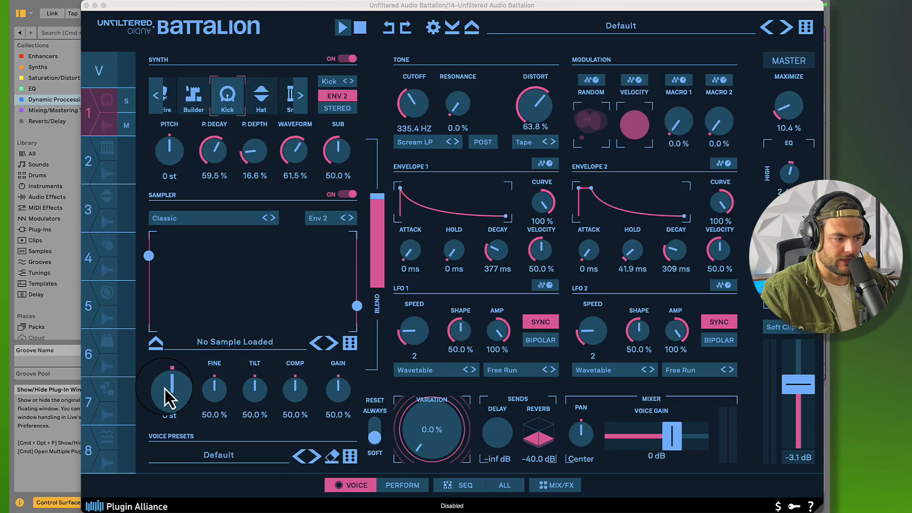
pyautogui.click(86, 6)
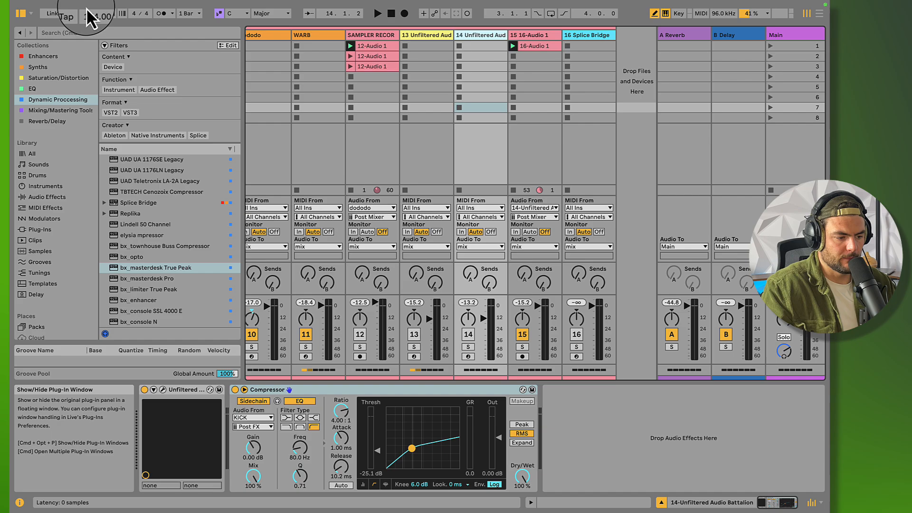
# Solo the SAMPLER RECORDING track and audition its first 12-Audio 1 clip
pyautogui.click(373, 46)
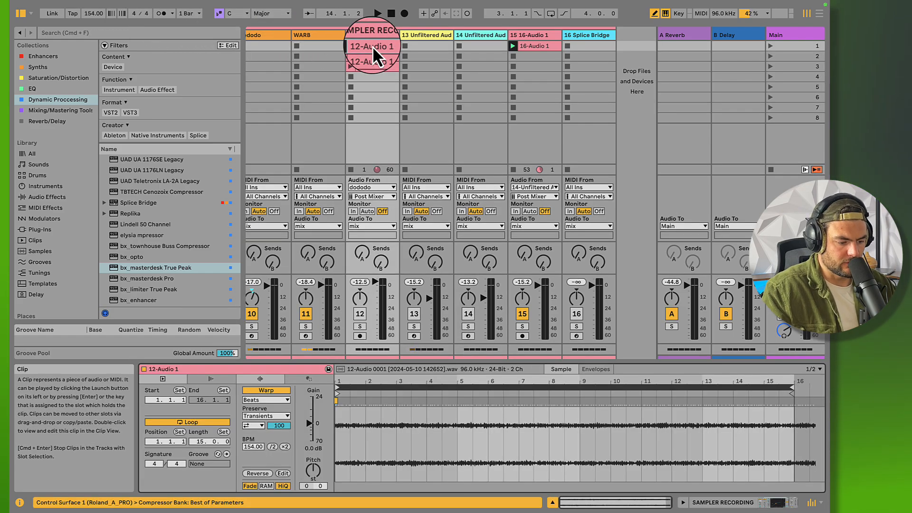
pyautogui.click(360, 313)
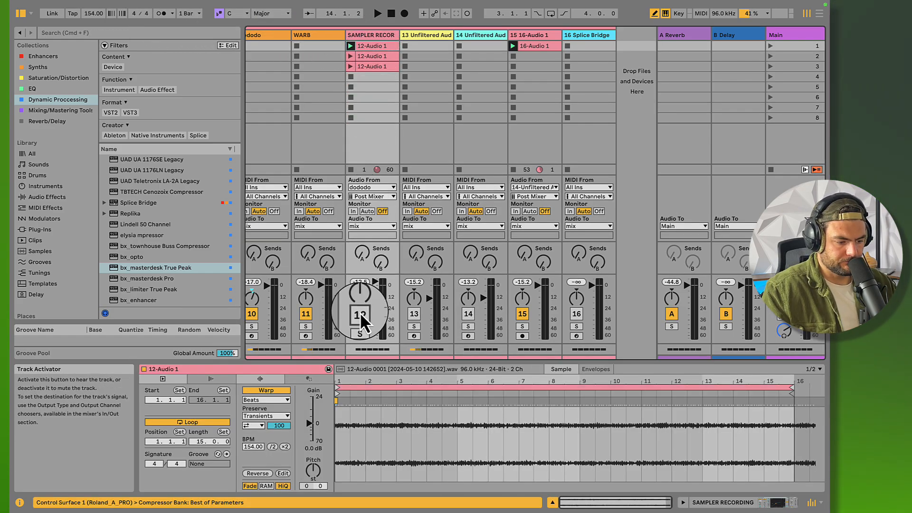
pyautogui.click(361, 329)
pyautogui.click(367, 47)
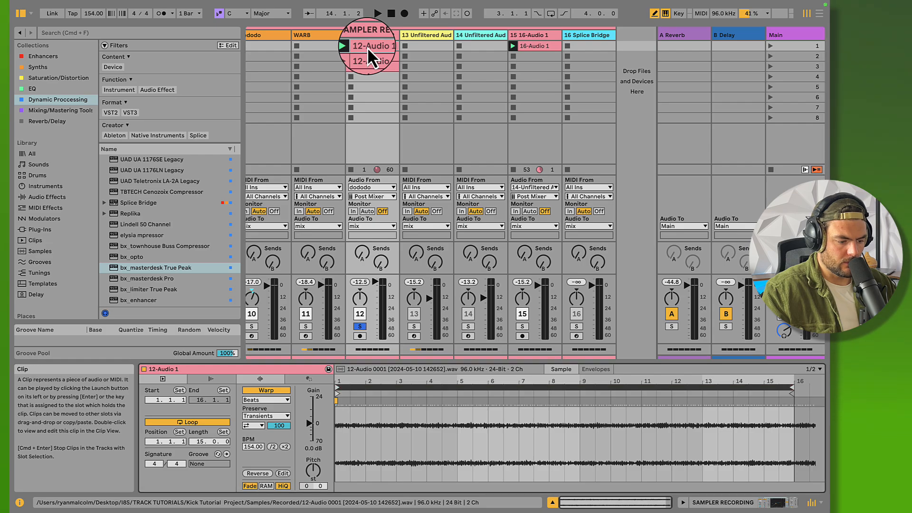
pyautogui.press('super+d')
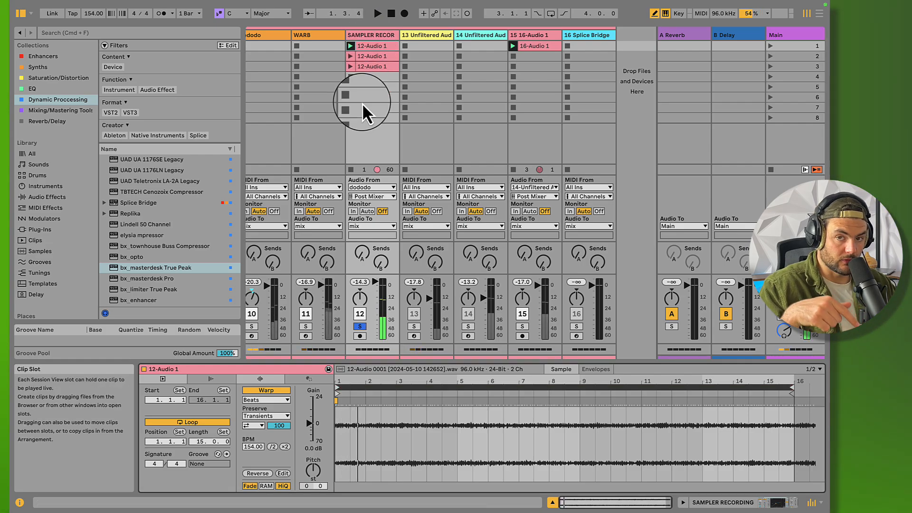
pyautogui.press('space')
pyautogui.click(377, 38)
pyautogui.click(377, 45)
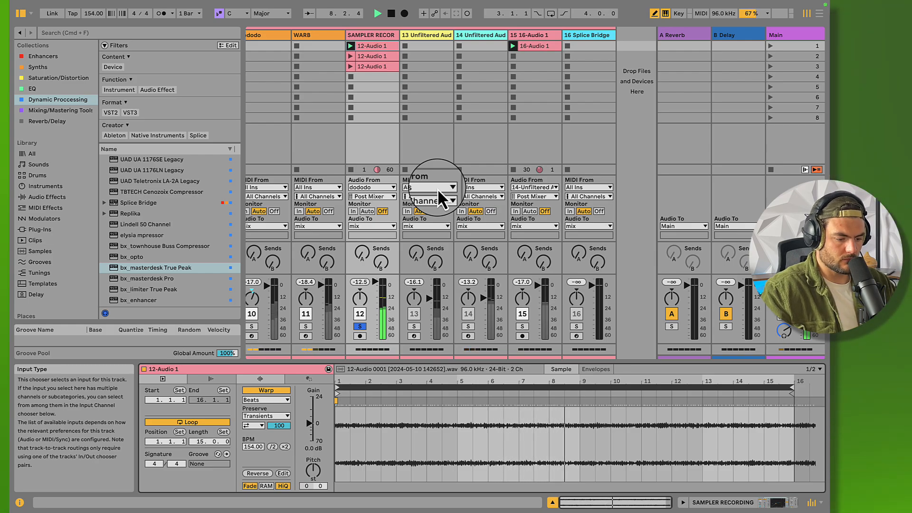
pyautogui.press('space')
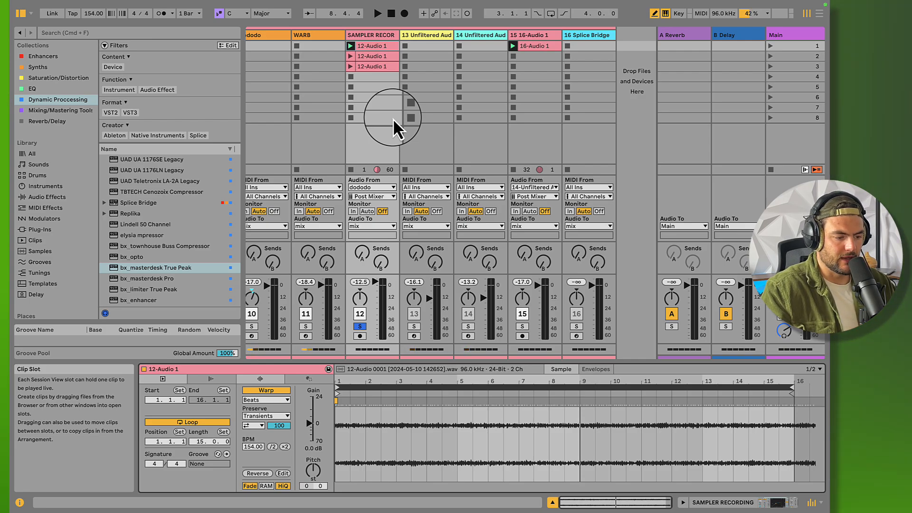
# Solo the KICK track to audition it and view its 4-Audio 0002 clip
pyautogui.hscroll(-5, 392, 118)
pyautogui.click(314, 327)
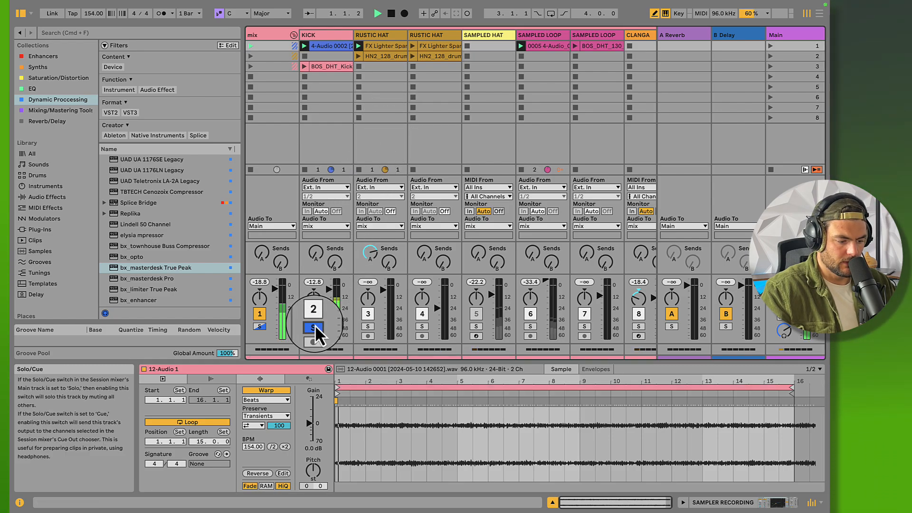
pyautogui.click(327, 44)
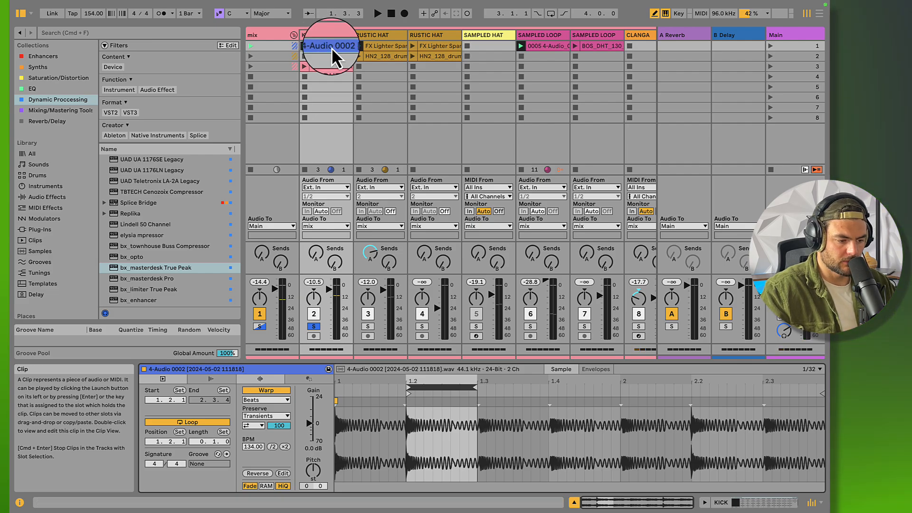
pyautogui.click(387, 110)
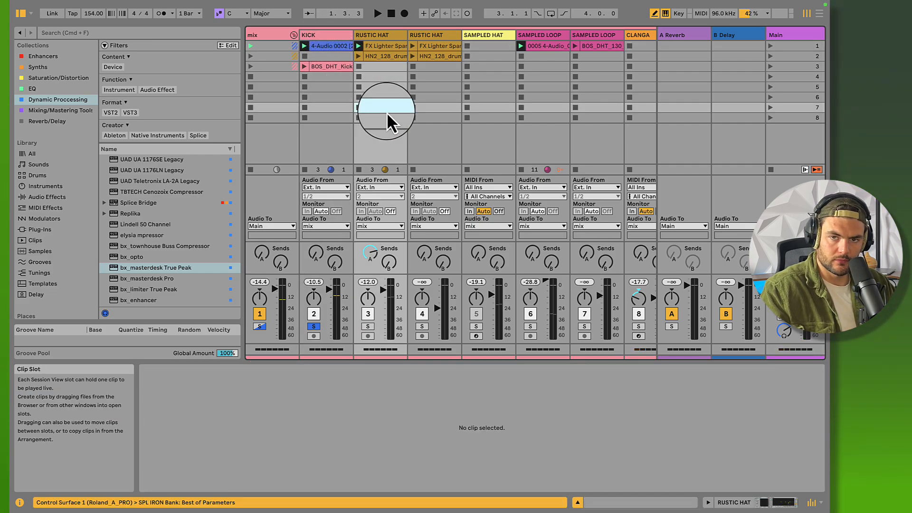
# Solo the SAMPLER RECORDING track without the kick and play it back
pyautogui.hscroll(3, 387, 112)
pyautogui.hscroll(6, 387, 112)
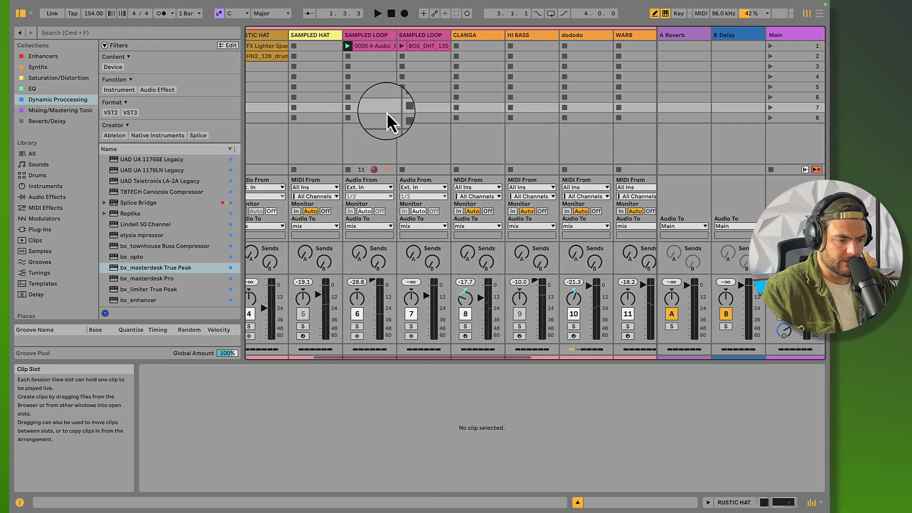
pyautogui.click(524, 327)
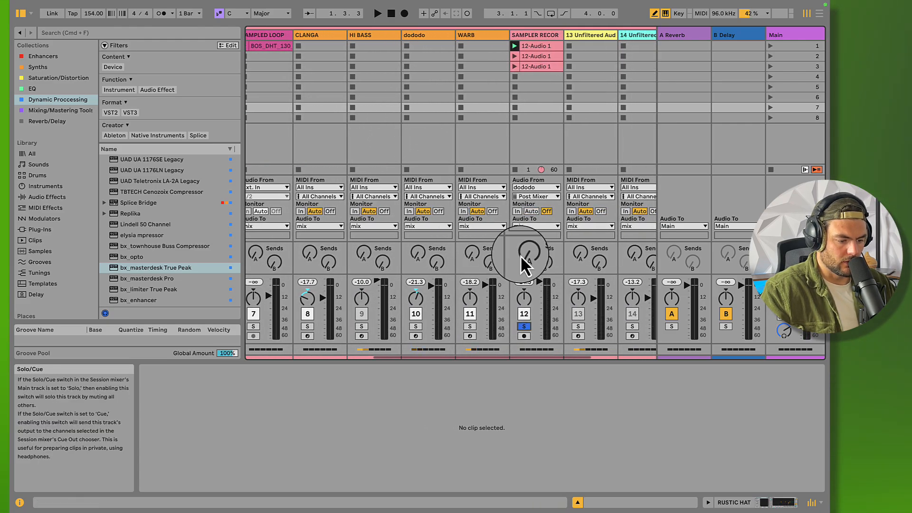
pyautogui.press('space')
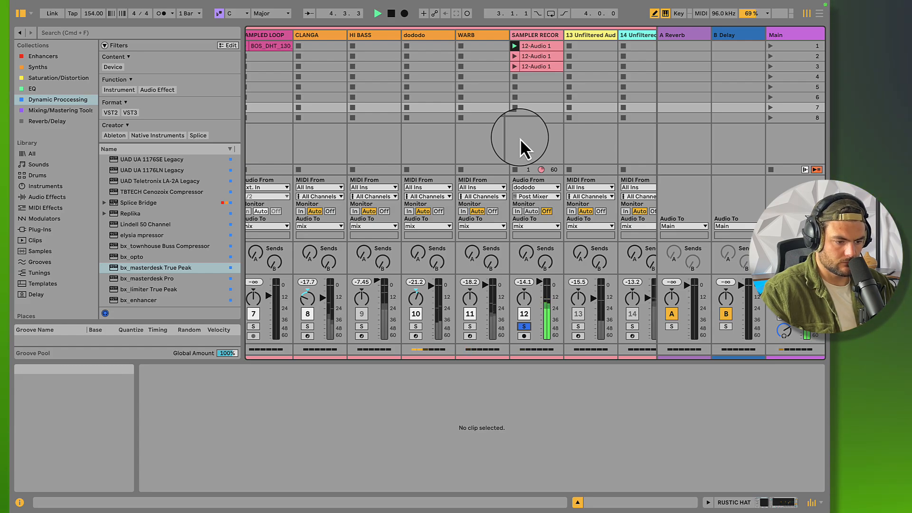
# Compare the first and third 12-Audio 1 clips, select the third clip's loop range and launch that clip
pyautogui.click(537, 68)
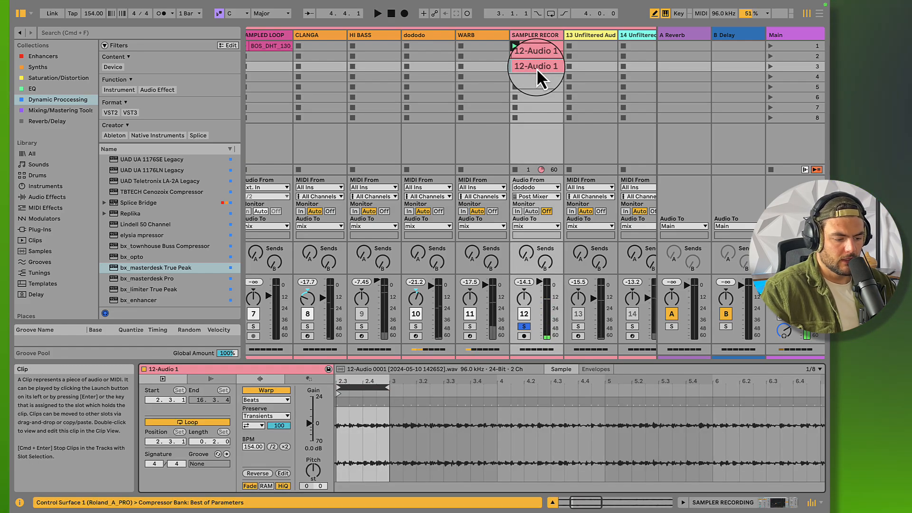
pyautogui.click(540, 34)
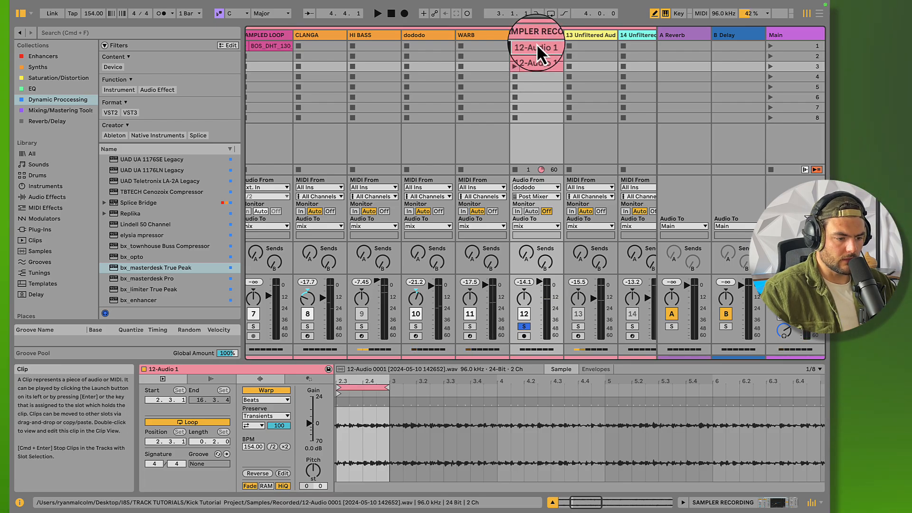
pyautogui.click(537, 43)
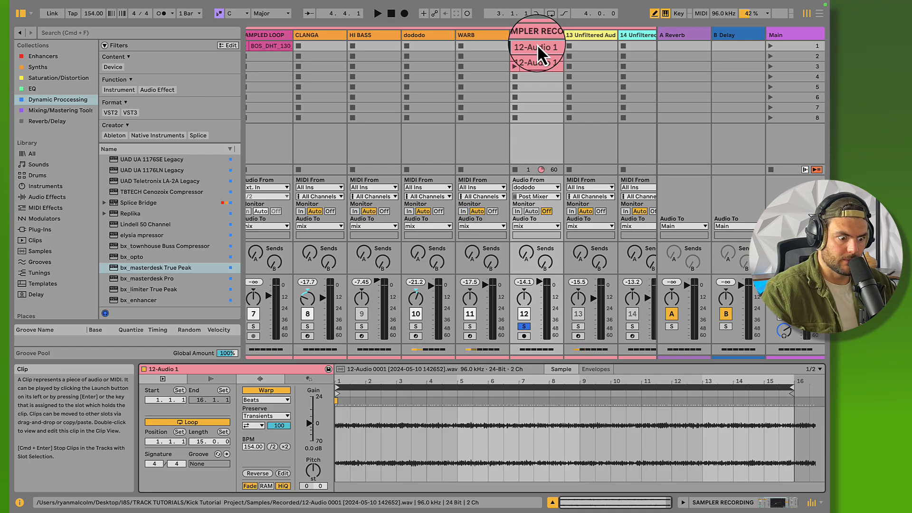
pyautogui.click(538, 67)
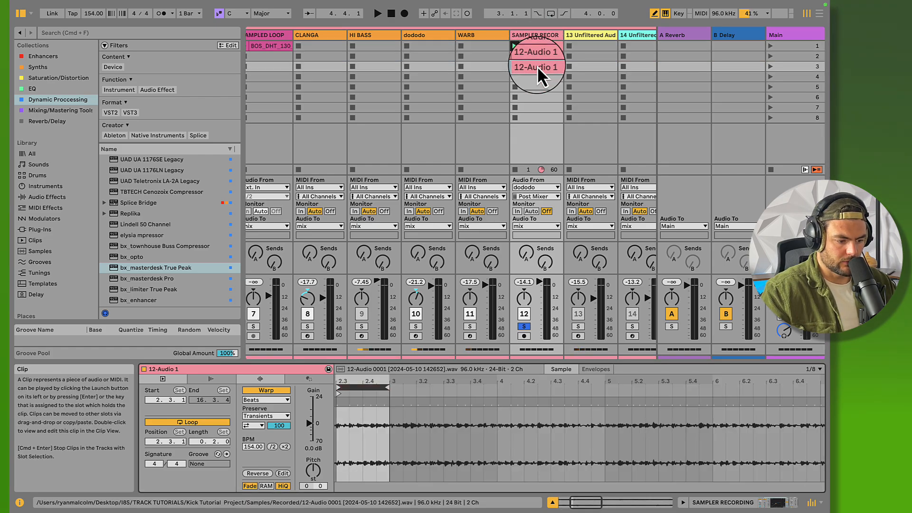
pyautogui.click(389, 385)
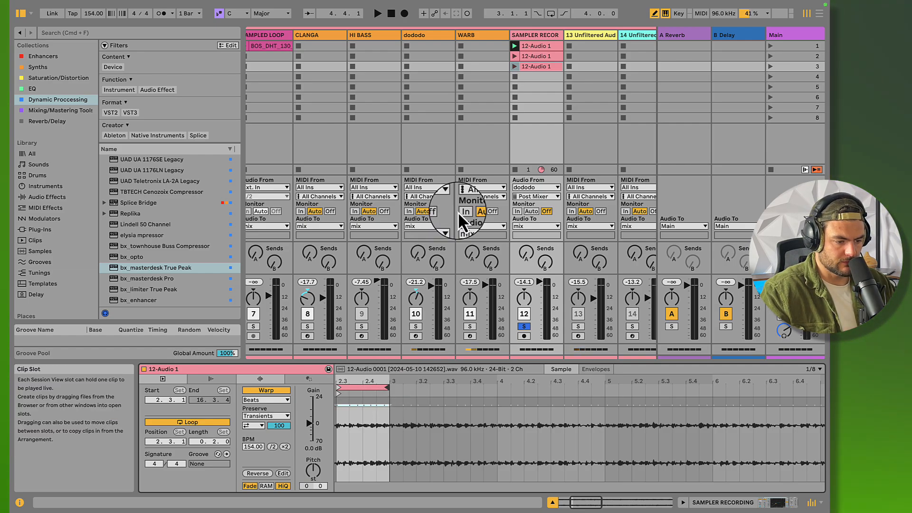
pyautogui.click(515, 66)
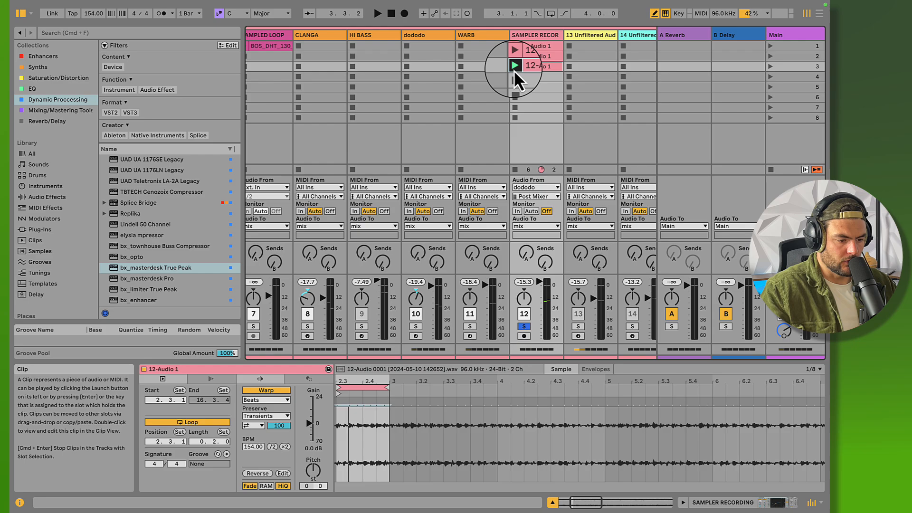
# Turn off solo on the SAMPLER RECORDING track and stop its active clip
pyautogui.click(524, 326)
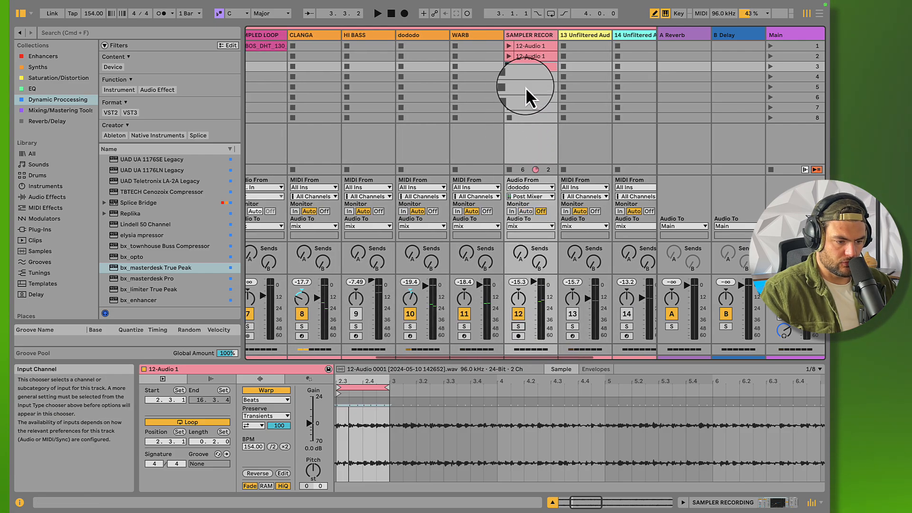
pyautogui.hscroll(5, 534, 158)
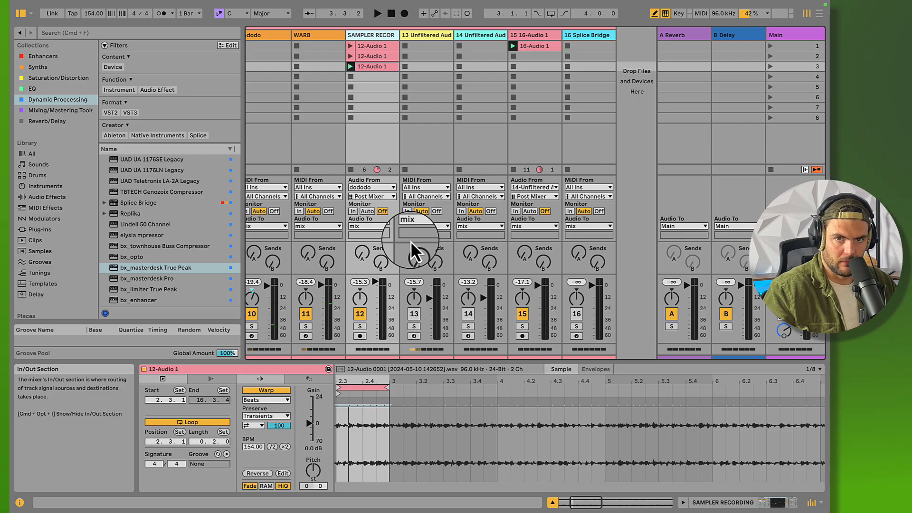
pyautogui.click(351, 171)
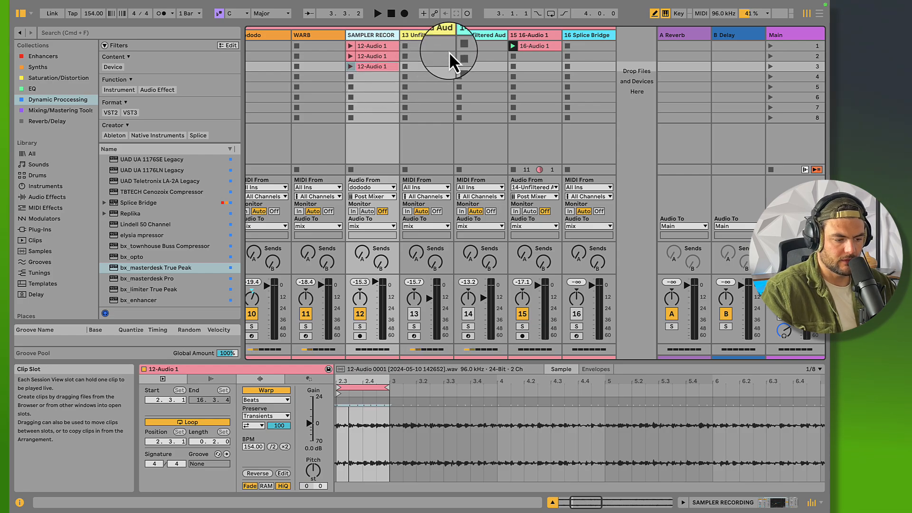
# Solo the 14 Unfiltered Audio Battalion track and open its Battalion plug-in window, shifting the window slightly aside
pyautogui.click(478, 35)
pyautogui.click(525, 35)
pyautogui.doubleClick(484, 35)
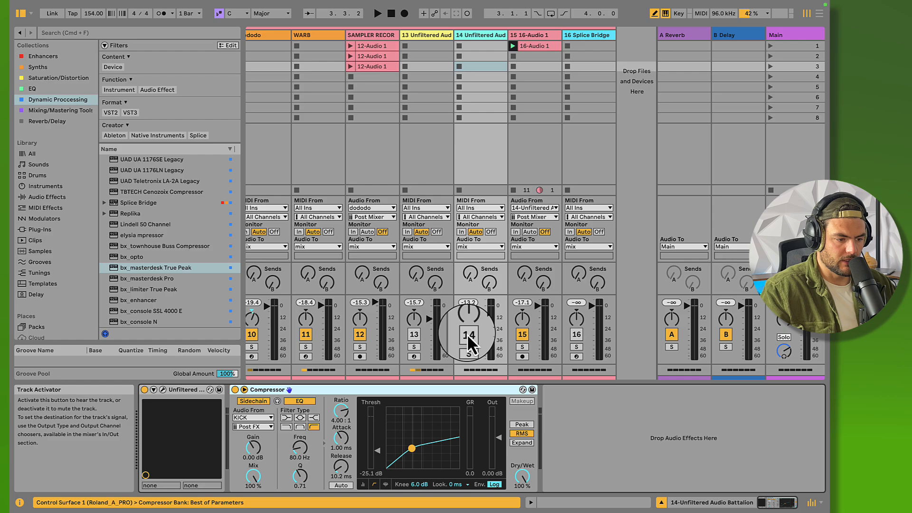
pyautogui.click(467, 335)
pyautogui.click(468, 347)
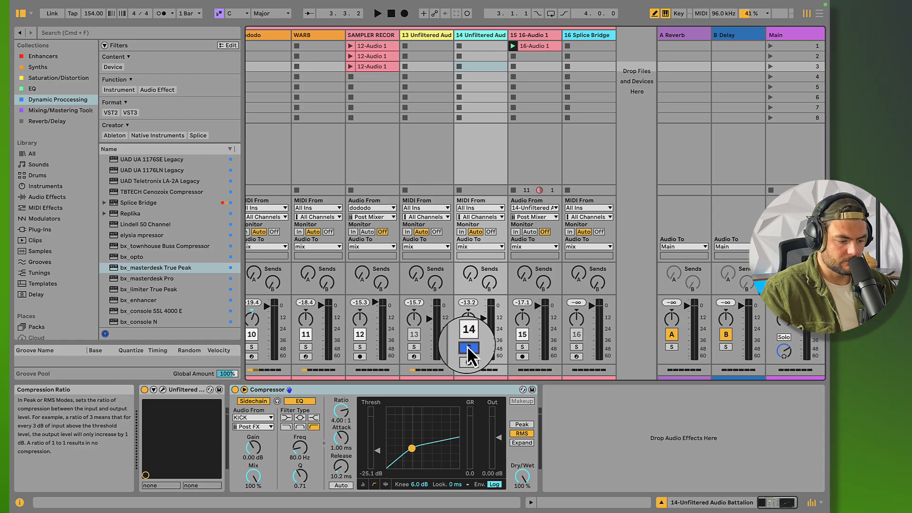
pyautogui.click(163, 390)
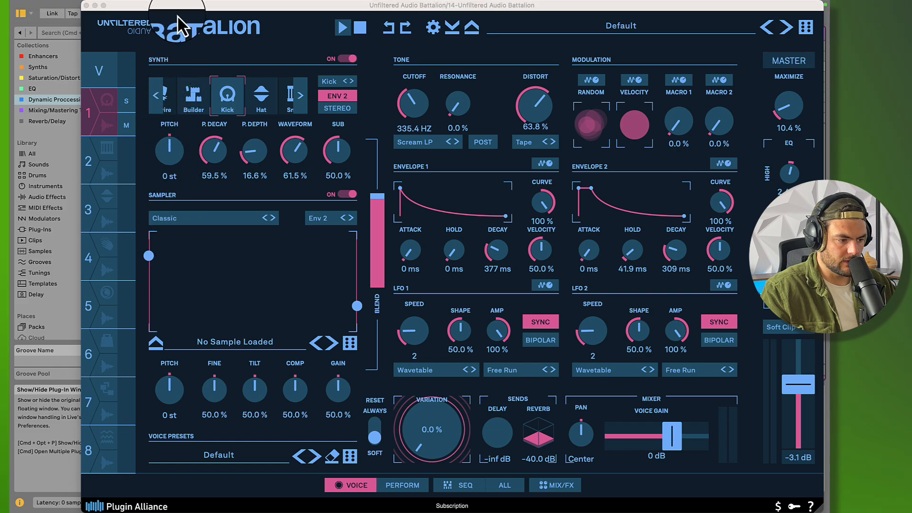
pyautogui.moveTo(183, 6)
pyautogui.mouseDown()
pyautogui.moveTo(157, 8)
pyautogui.moveTo(167, 7)
pyautogui.mouseUp()
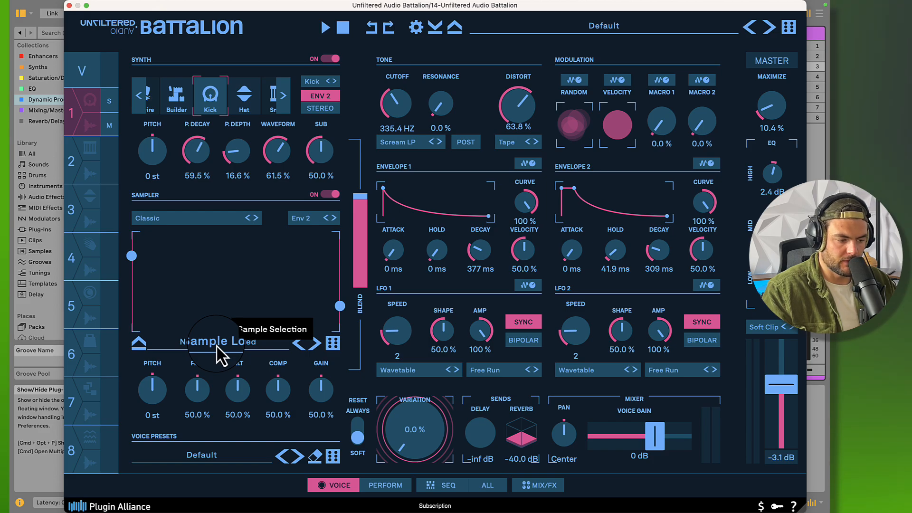
# Audition the soloed Battalion track and display the plug-in's mixer and send effects page
pyautogui.press('space')
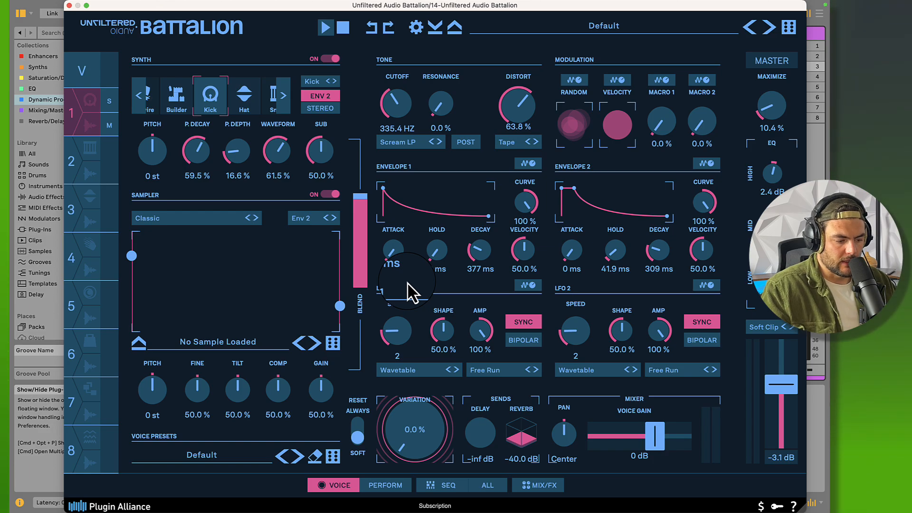
pyautogui.press('space')
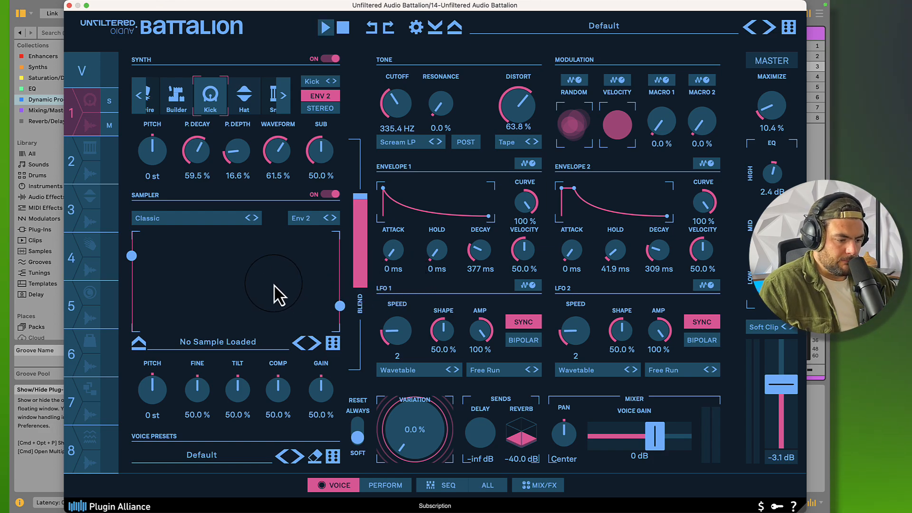
pyautogui.press('space')
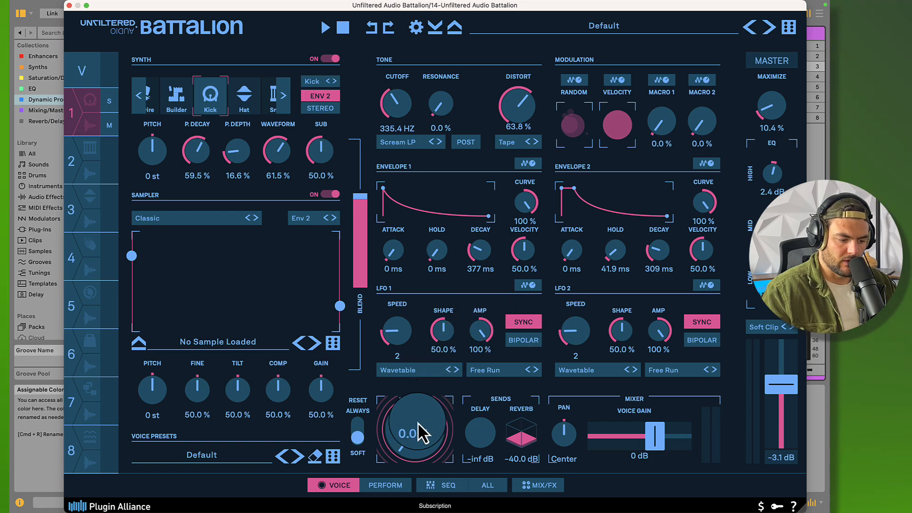
pyautogui.moveTo(420, 434)
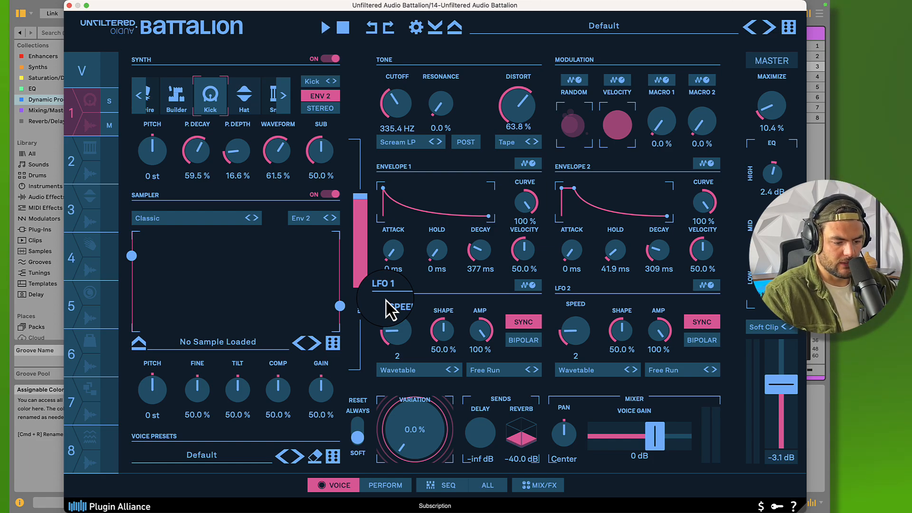
pyautogui.click(536, 486)
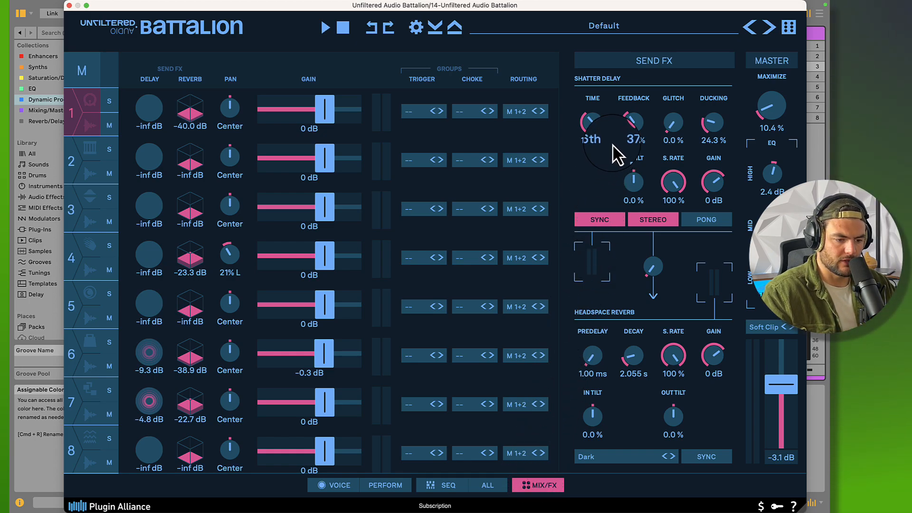
# Audition the soloed Battalion track while its mixer and send effects page is displayed
pyautogui.click(628, 460)
pyautogui.click(628, 459)
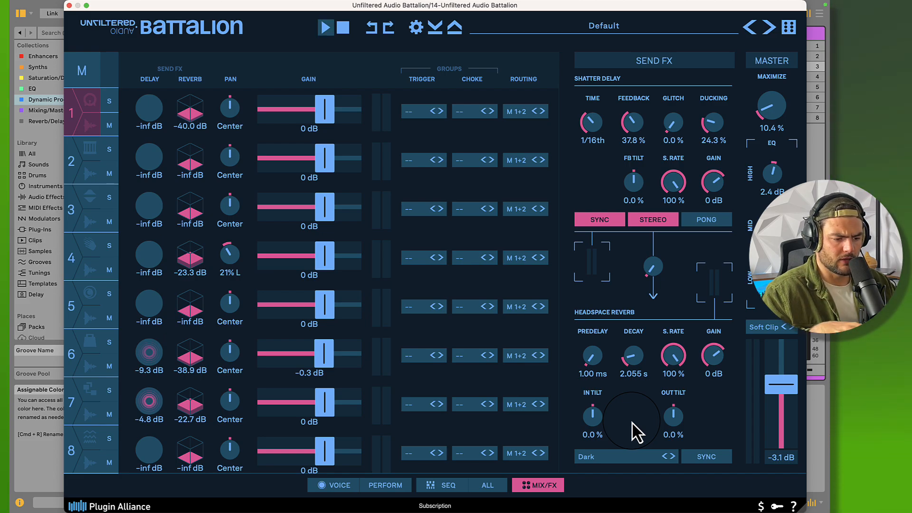
pyautogui.press('space')
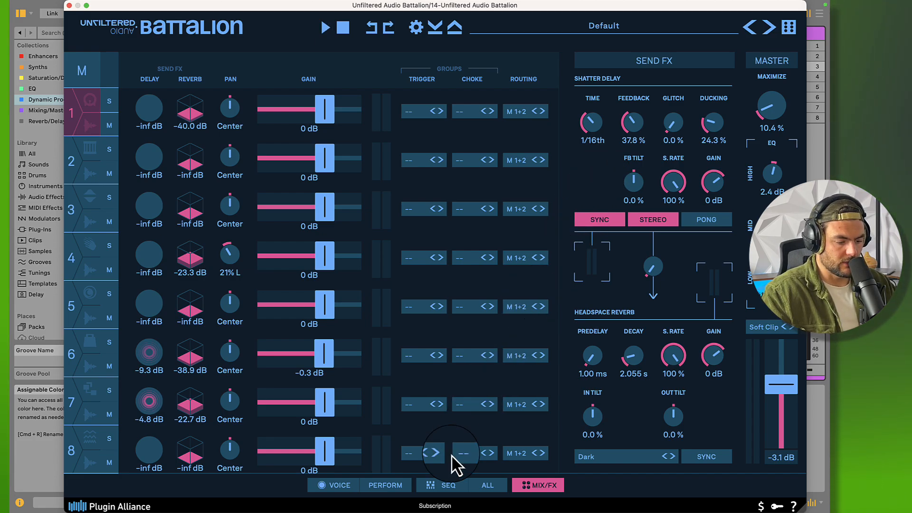
# Inspect Battalion's sequencer page, trigger voice 1, view its synth voice settings, and close the plug-in window
pyautogui.click(435, 486)
pyautogui.moveTo(360, 285); pyautogui.dragTo(335, 212)
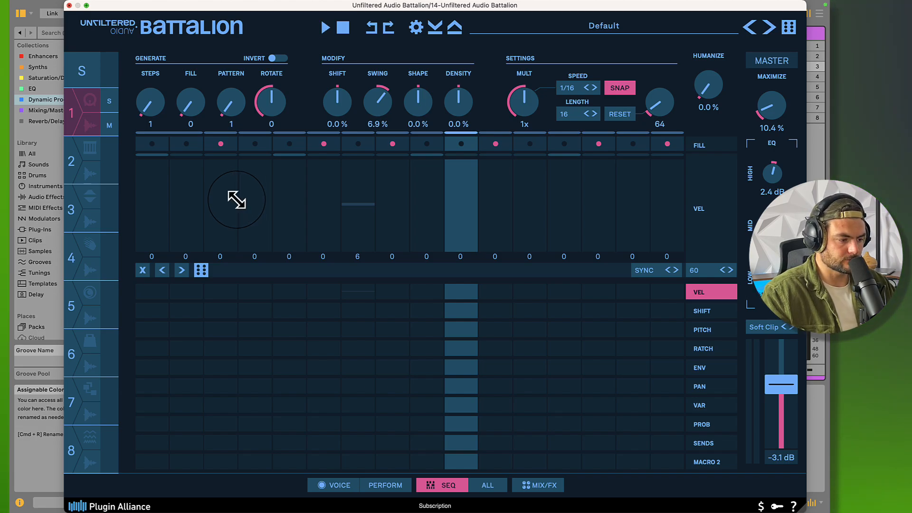
pyautogui.click(74, 115)
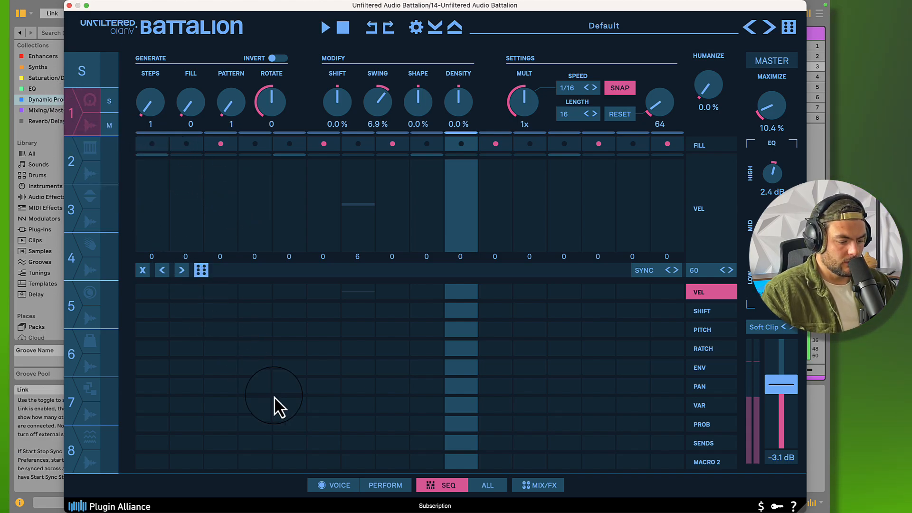
pyautogui.click(338, 486)
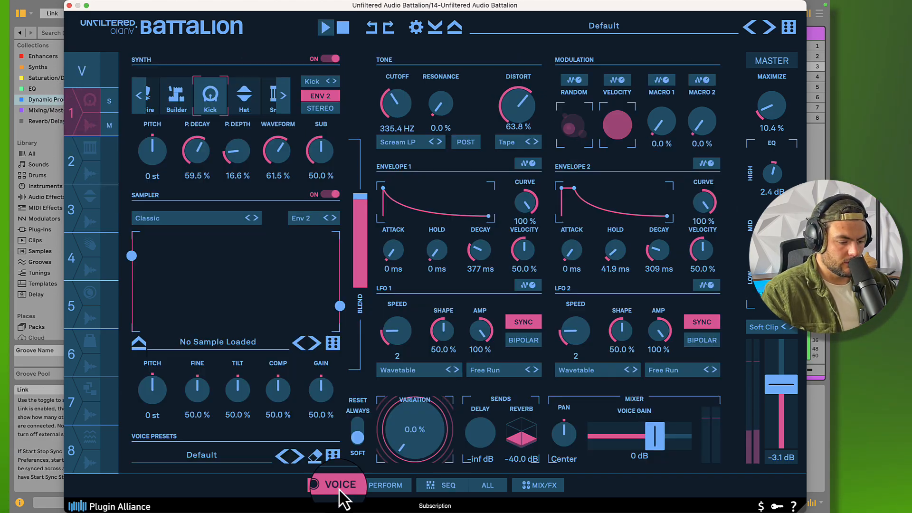
pyautogui.click(68, 4)
# Select the Battalion device on track 14 and audition the soloed track through its sidechained Compressor
pyautogui.click(478, 35)
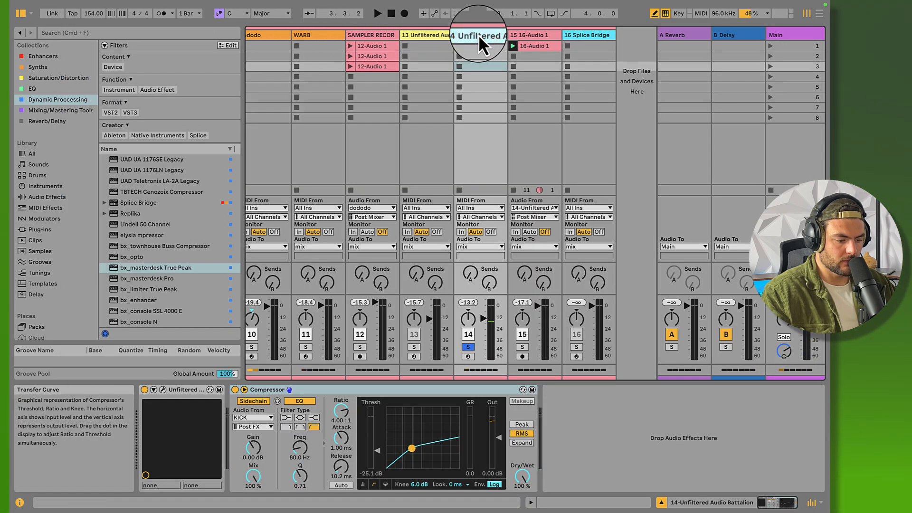
pyautogui.click(177, 390)
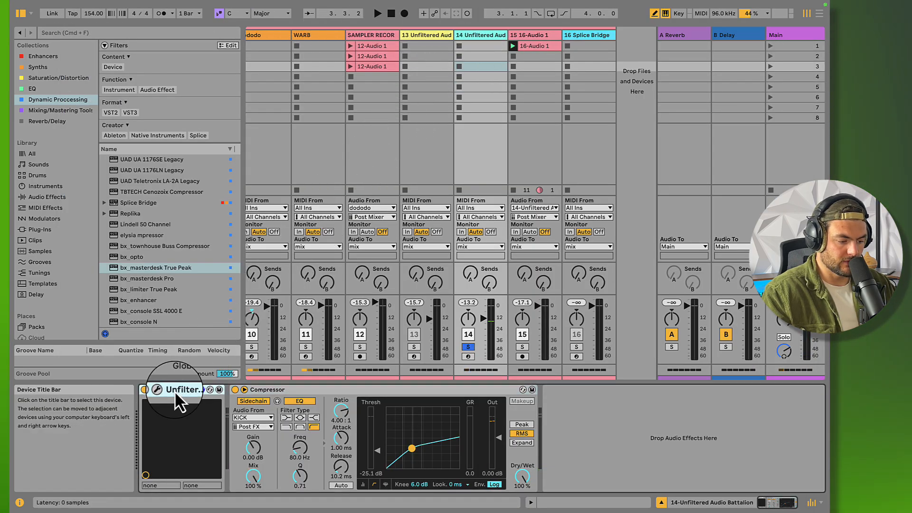
pyautogui.press('space')
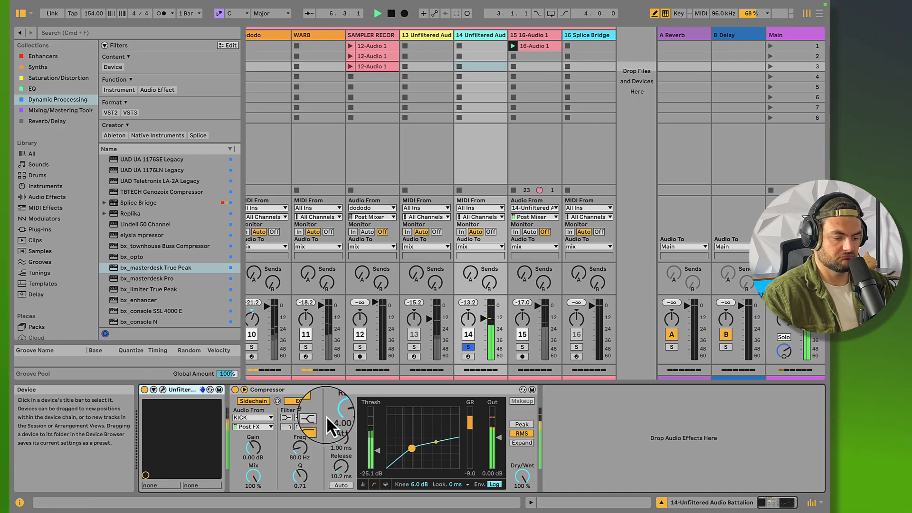
pyautogui.press('space')
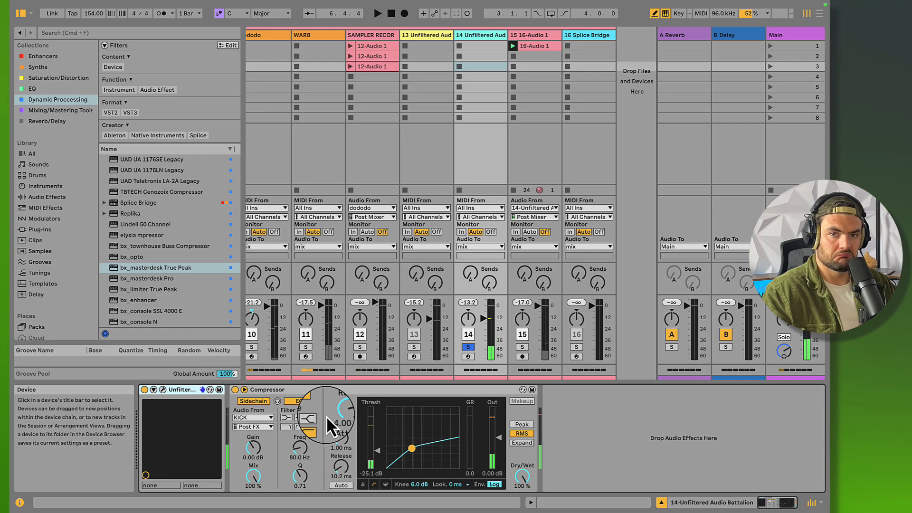
# Reopen the Battalion plug-in window to view voice 1's settings during playback, and close it again
pyautogui.click(153, 389)
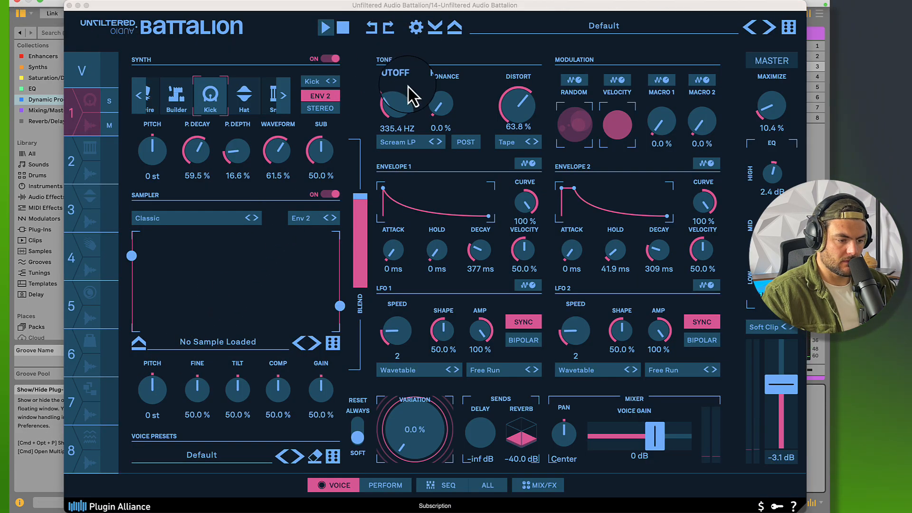
pyautogui.moveTo(241, 5)
pyautogui.mouseDown()
pyautogui.moveTo(258, 4)
pyautogui.moveTo(236, 5)
pyautogui.mouseUp()
pyautogui.press('space')
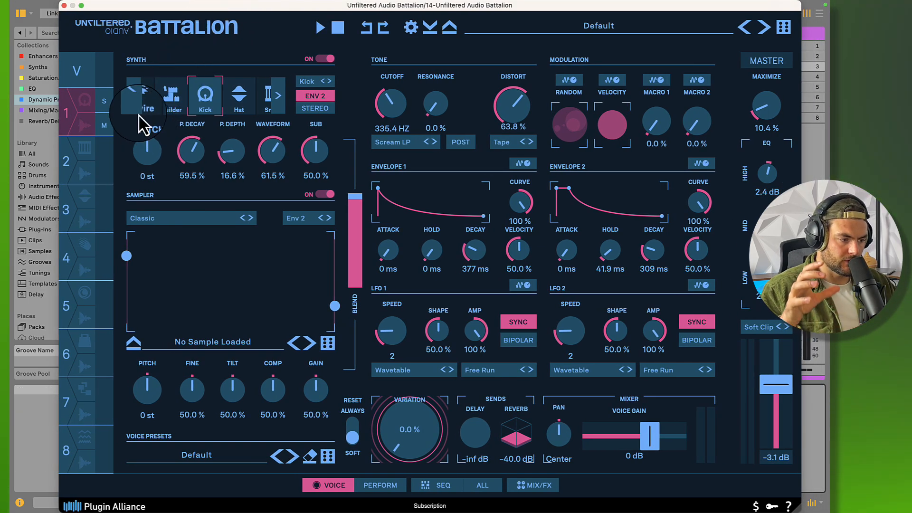
pyautogui.click(64, 5)
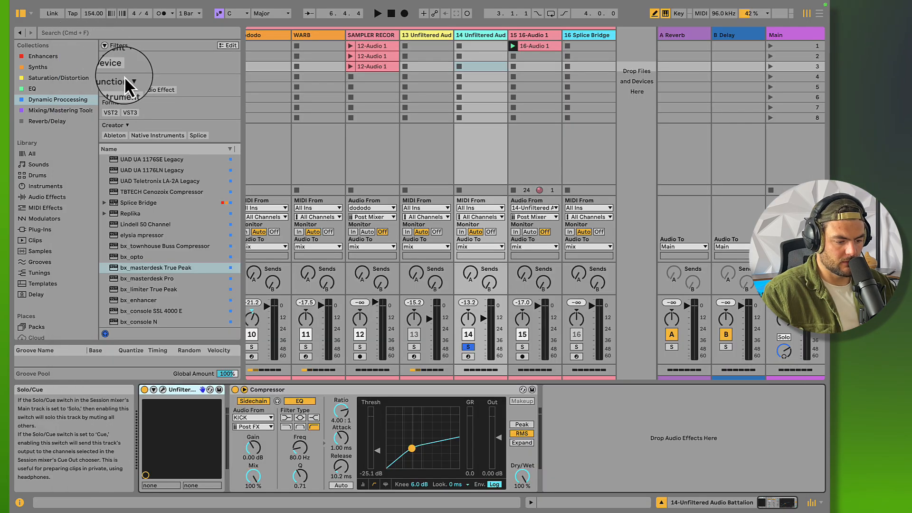
# Solo the SAMPLER RECORDING track, open its first 12-Audio 1 clip, and launch and audition that clip
pyautogui.click(360, 348)
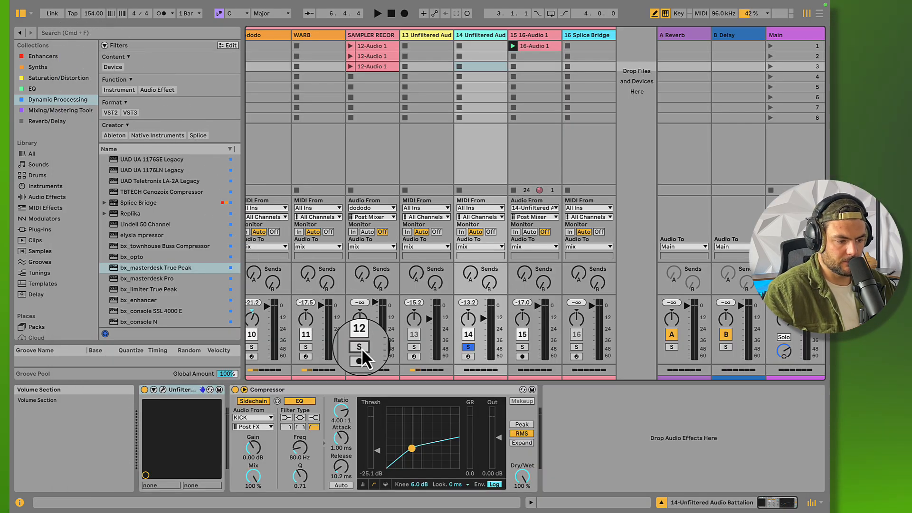
pyautogui.click(372, 46)
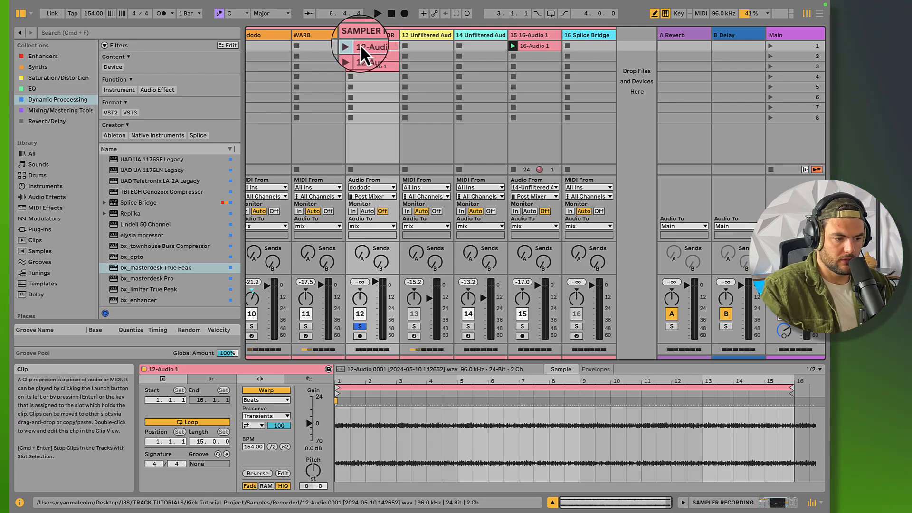
pyautogui.click(351, 45)
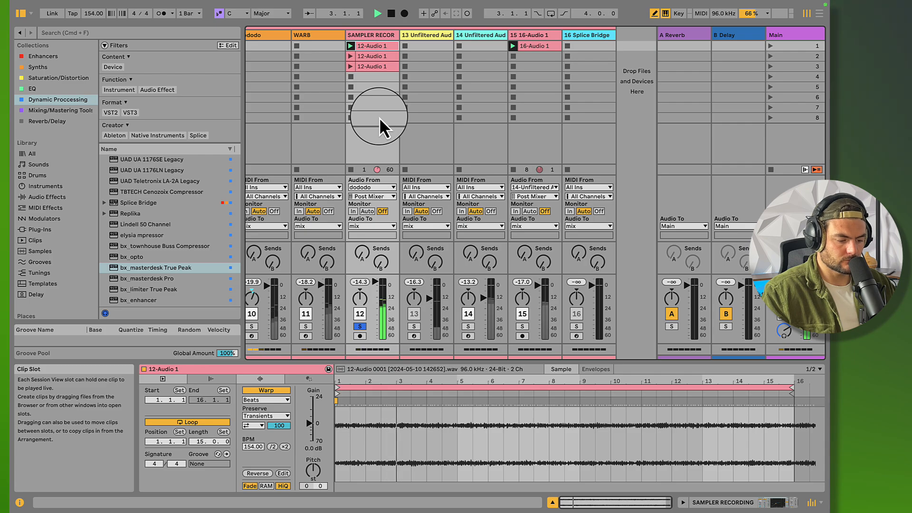
pyautogui.press('space')
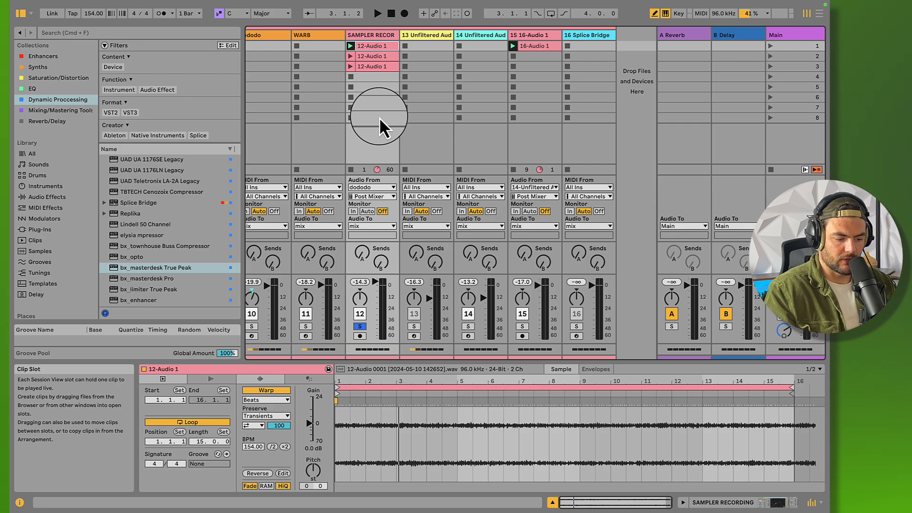
pyautogui.press('space')
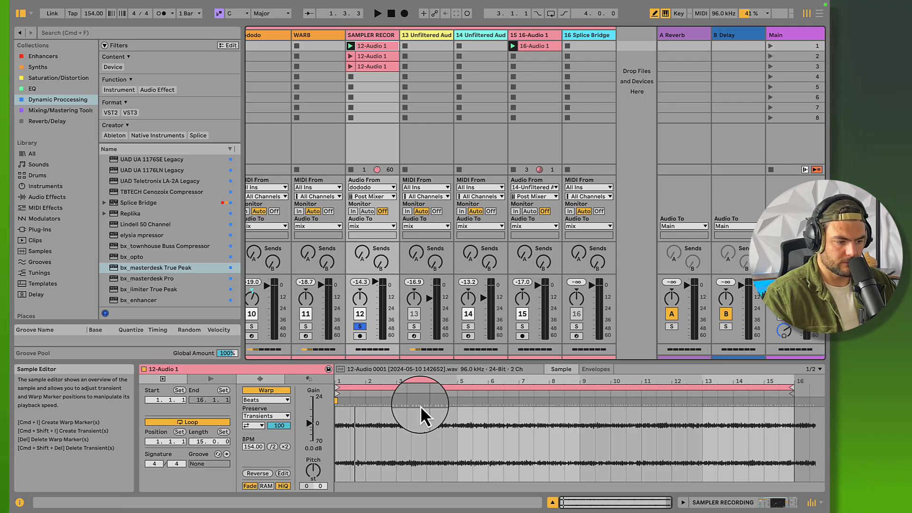
# Open track 14's Battalion plug-in window, trigger voice 1, and close the window
pyautogui.click(474, 36)
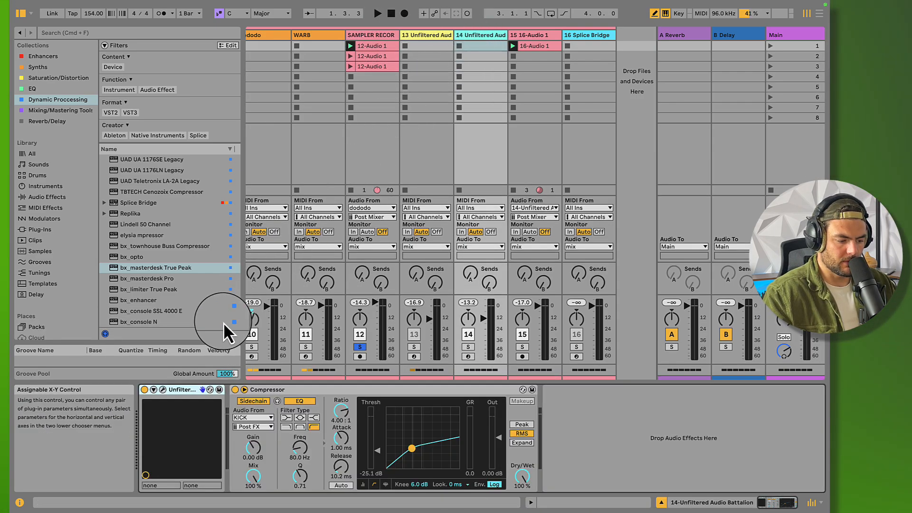
pyautogui.click(162, 390)
pyautogui.click(71, 119)
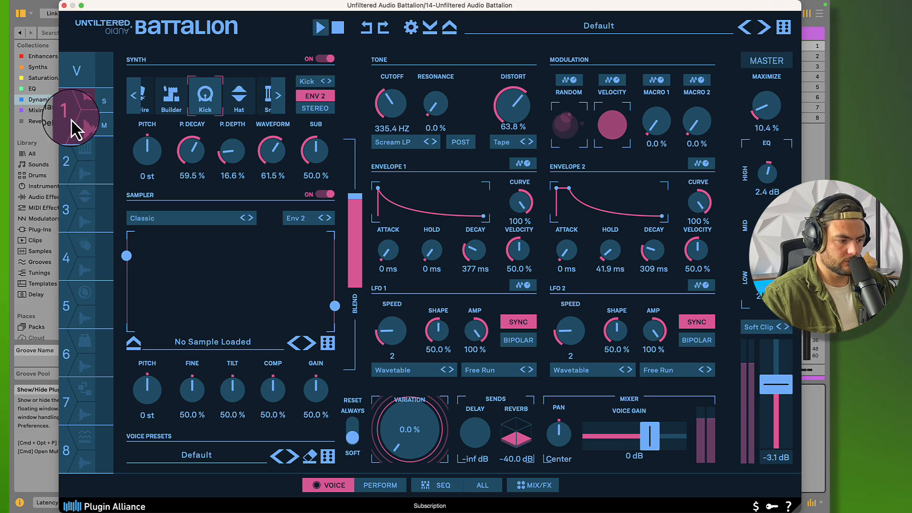
pyautogui.click(87, 103)
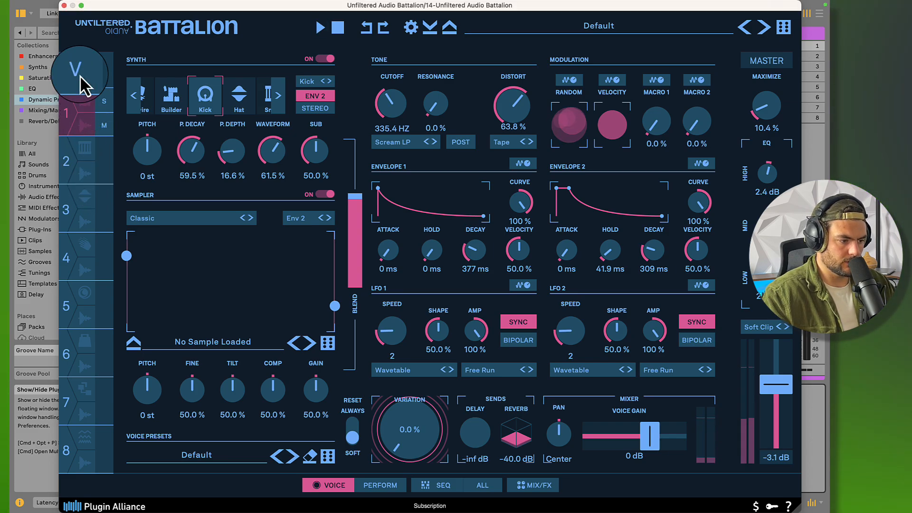
pyautogui.click(65, 6)
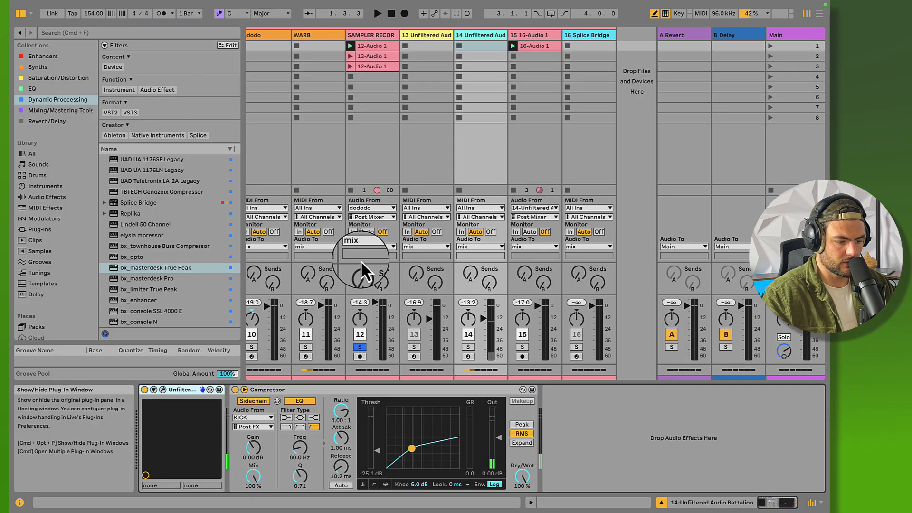
# Solo the 14 Unfiltered Audio Battalion track and trigger voice 1 in its reopened plug-in window
pyautogui.click(468, 347)
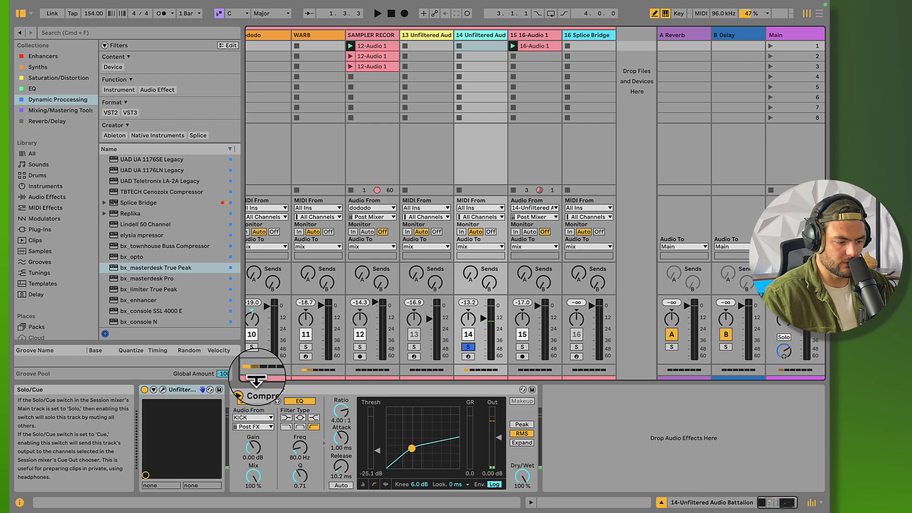
pyautogui.click(164, 391)
pyautogui.click(68, 120)
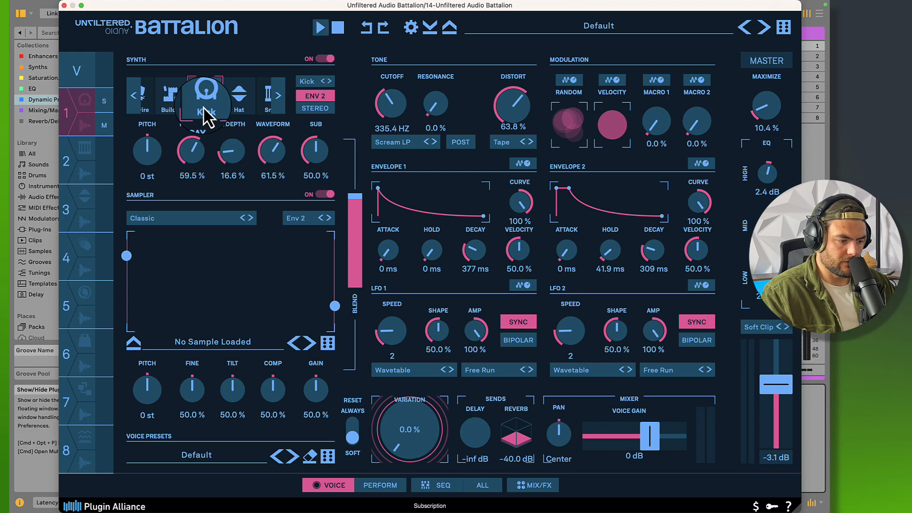
# Solo Battalion voice 1 and audition it while trying out its Pitch Depth, undoing the change
pyautogui.doubleClick(230, 151)
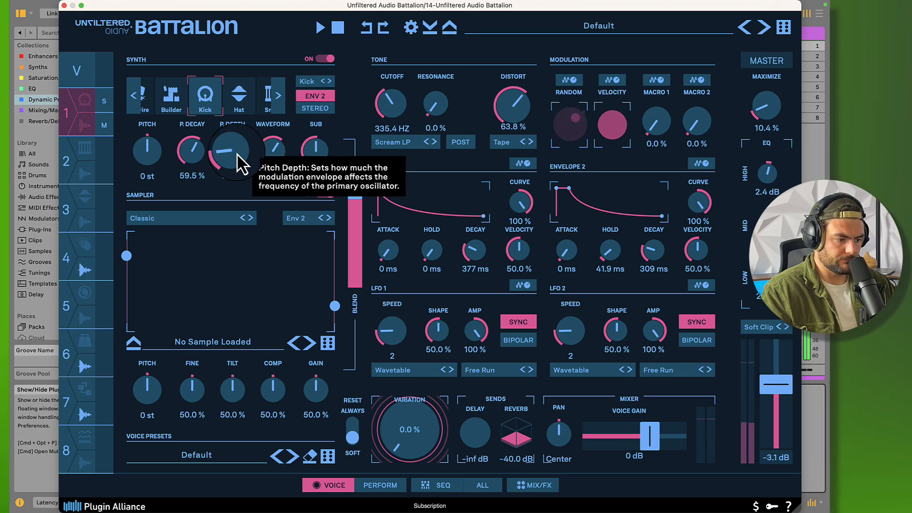
pyautogui.click(104, 101)
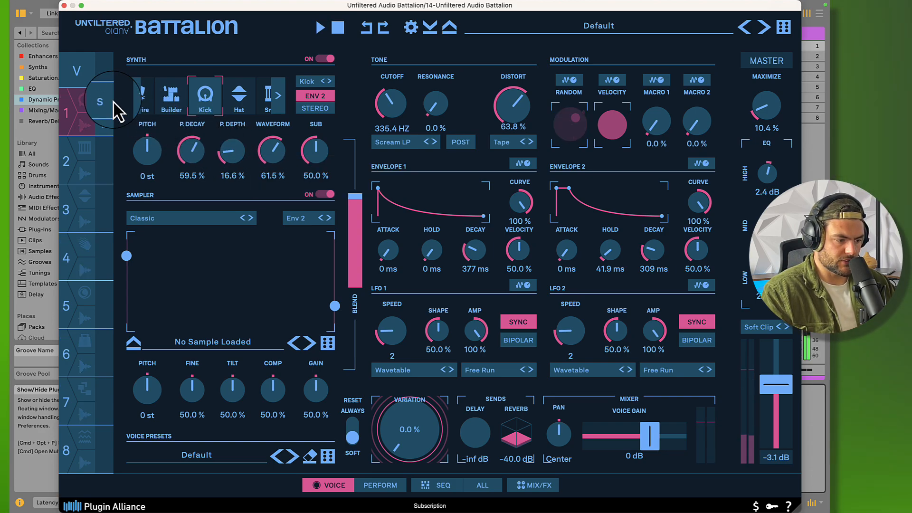
pyautogui.doubleClick(233, 150)
pyautogui.press('super+z')
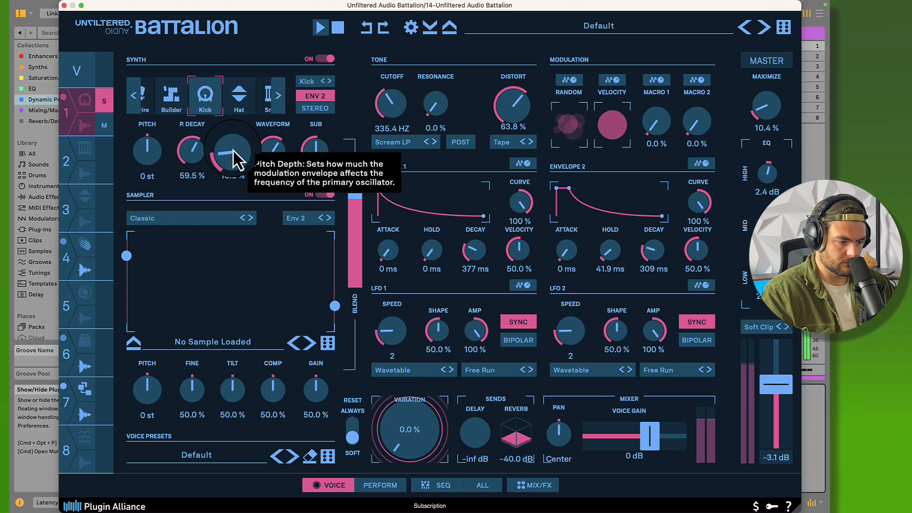
pyautogui.press('space')
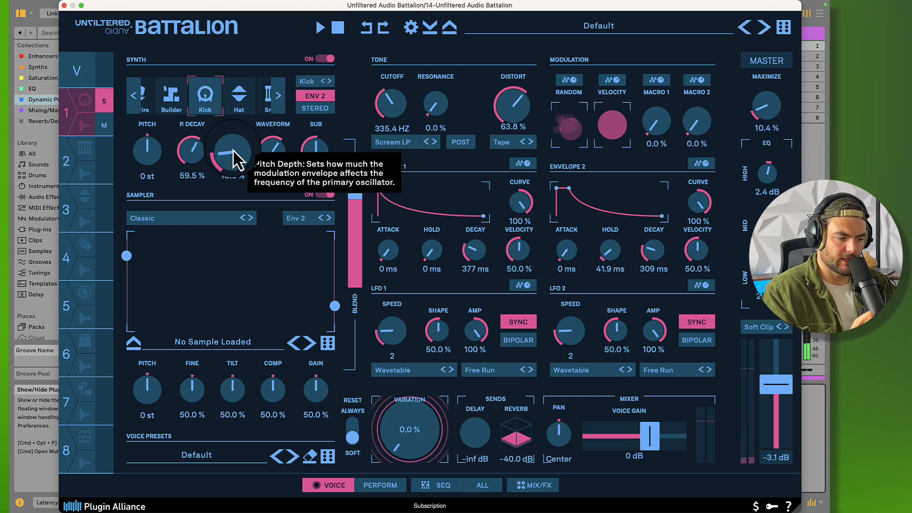
pyautogui.press('space')
pyautogui.press('space')
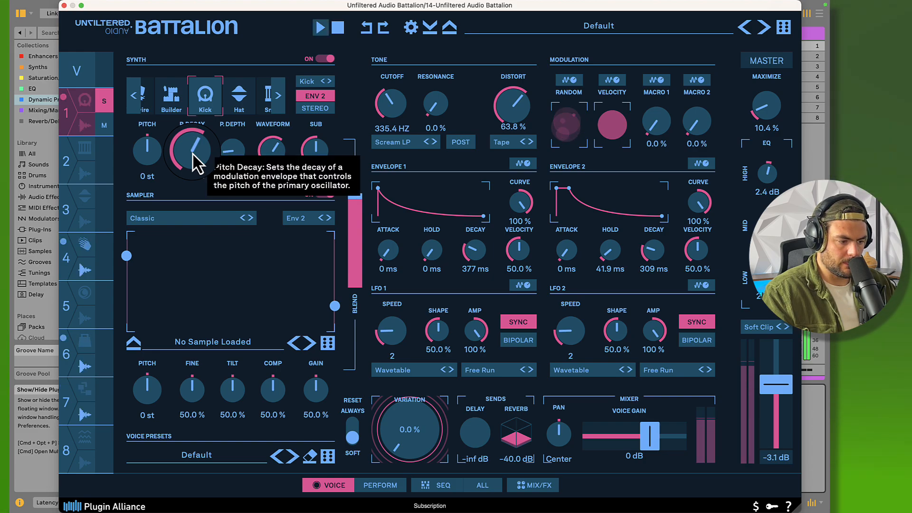
# Try a longer Pitch Decay on voice 1 during playback and return it to 59.5 %
pyautogui.doubleClick(193, 152)
pyautogui.scroll(3, 193, 155)
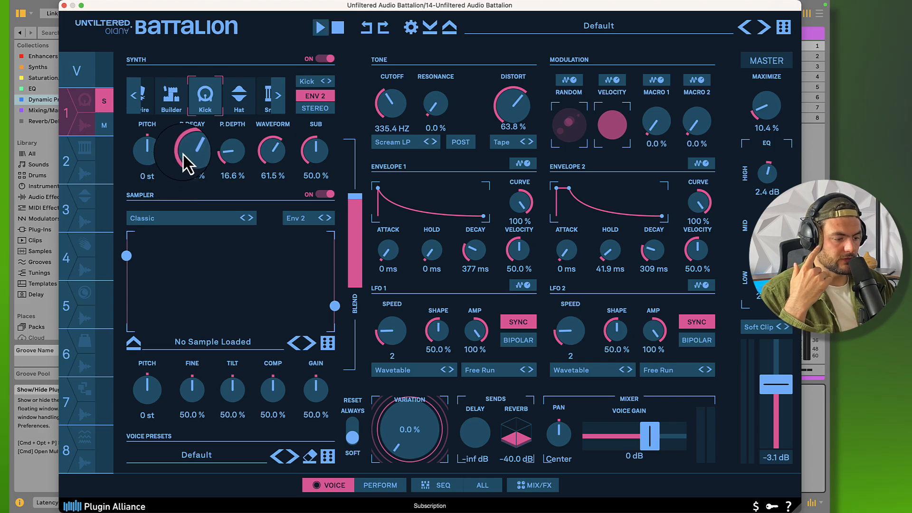
pyautogui.moveTo(183, 152); pyautogui.dragTo(190, 150)
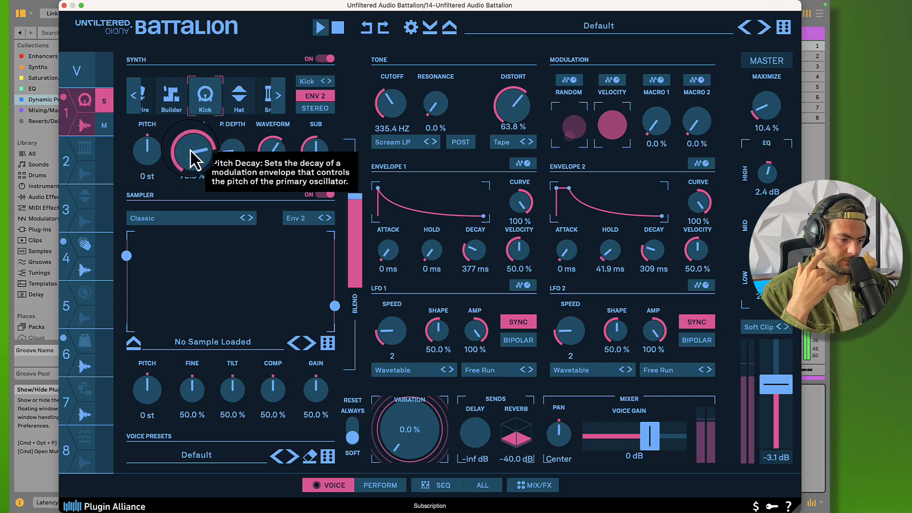
pyautogui.press('space')
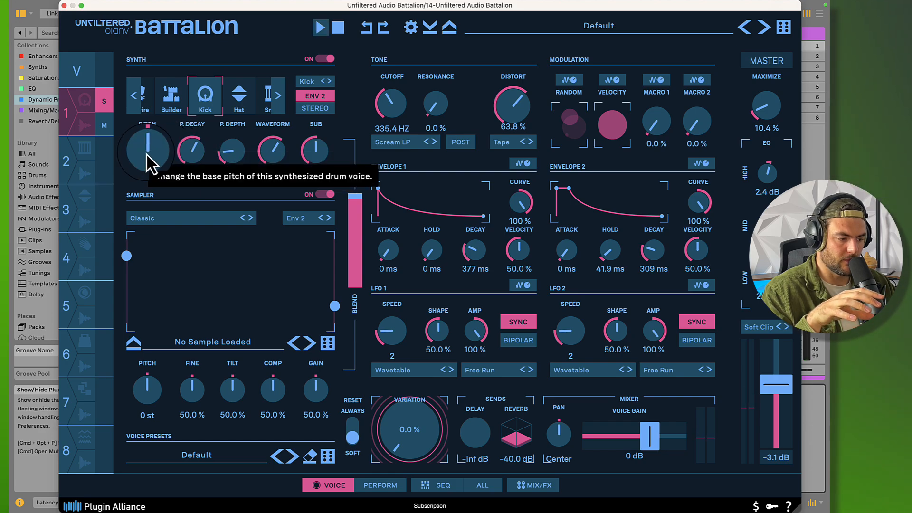
pyautogui.press('space')
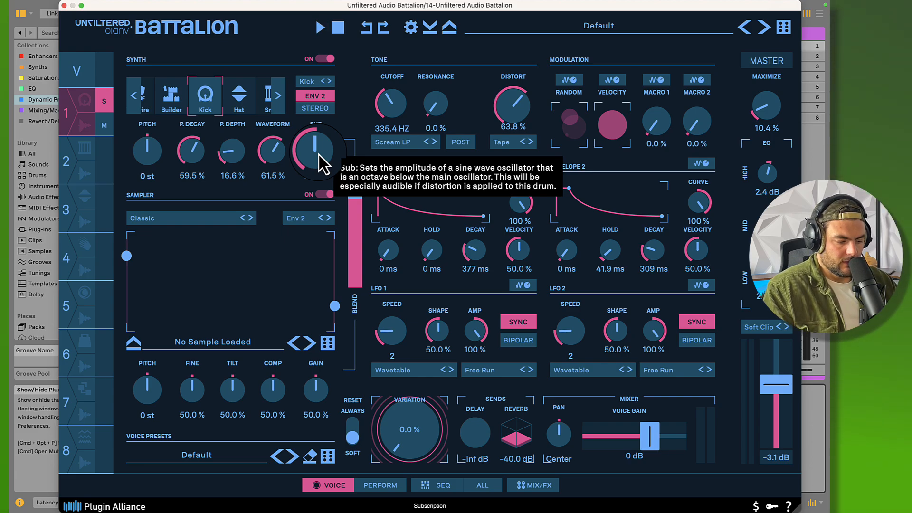
# Set the Sub level of the voice 1 kick to 100 % and audition the result
pyautogui.moveTo(318, 153); pyautogui.dragTo(314, 76)
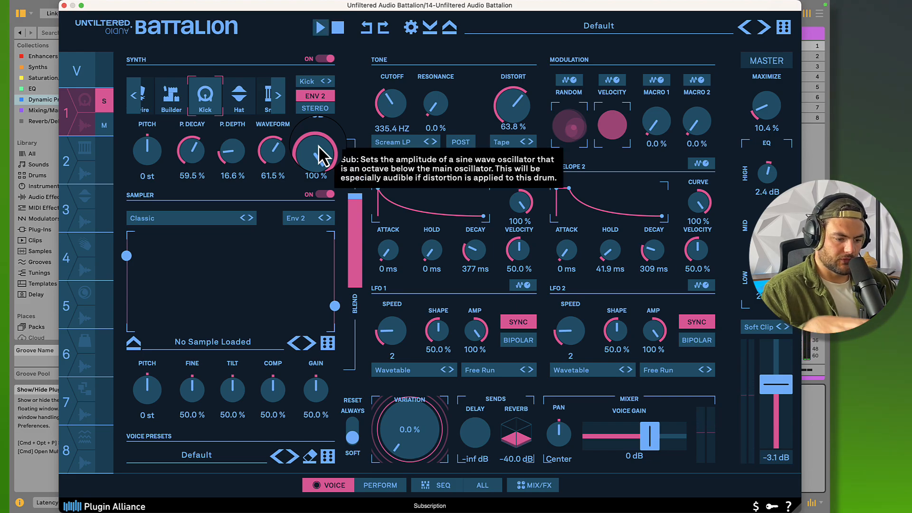
pyautogui.press('space')
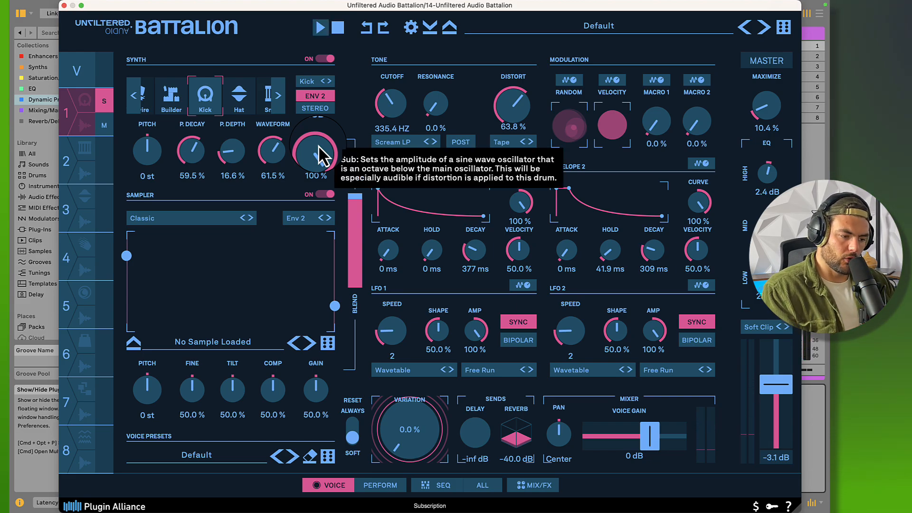
pyautogui.press('space')
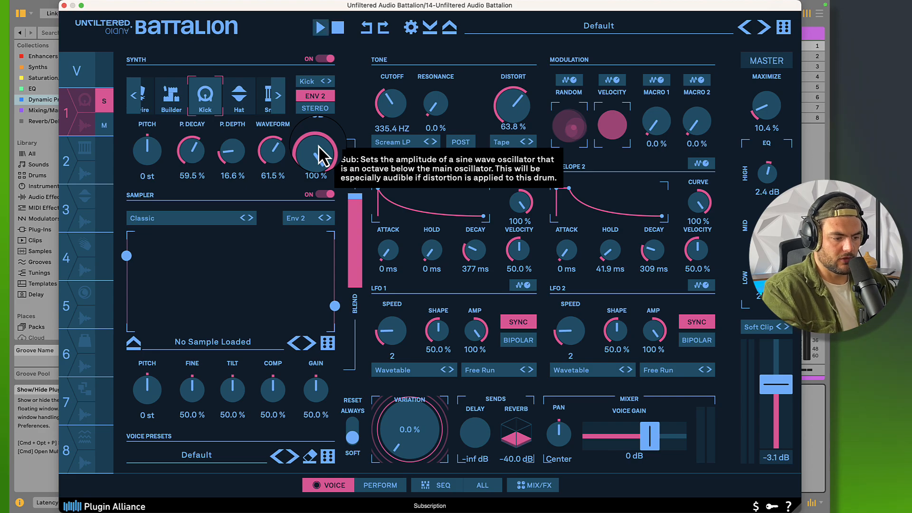
# Reset the Sub level of the voice 1 kick to 50.0 % and audition it in short playbacks
pyautogui.doubleClick(319, 147)
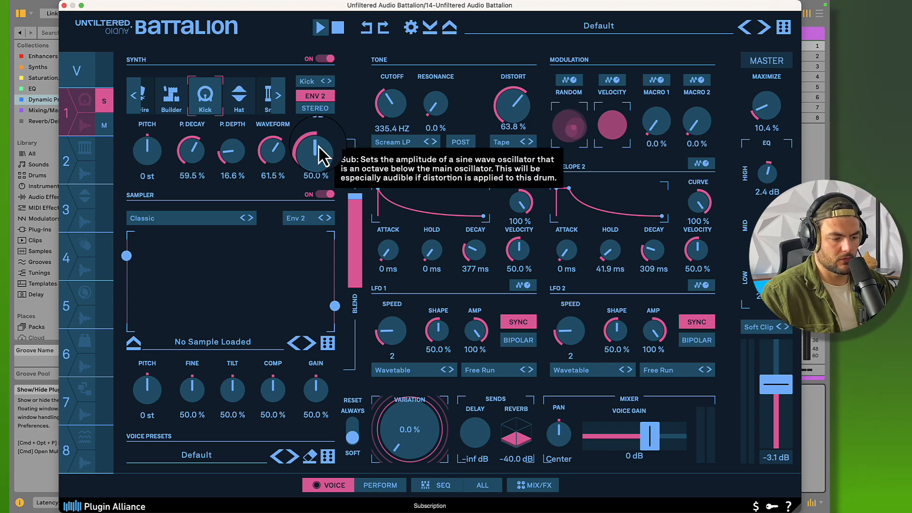
pyautogui.press('space')
pyautogui.press('space')
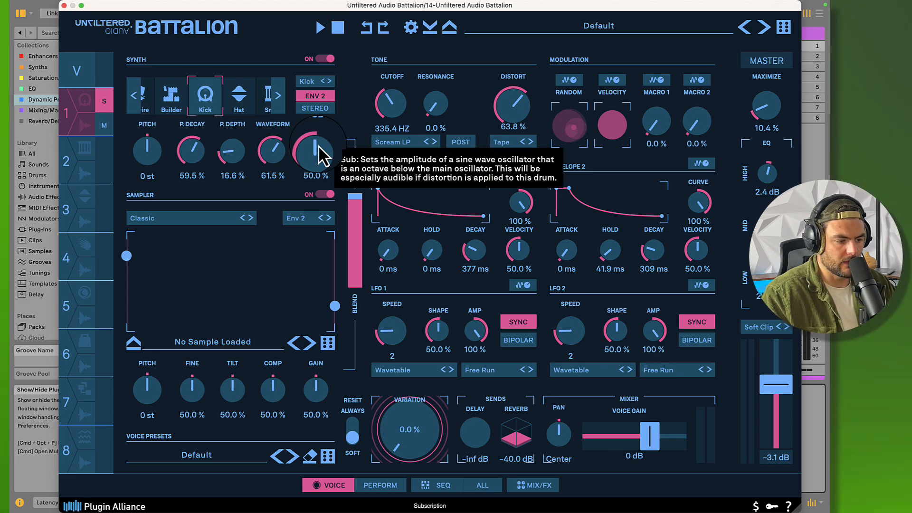
pyautogui.press('space')
pyautogui.press('space')
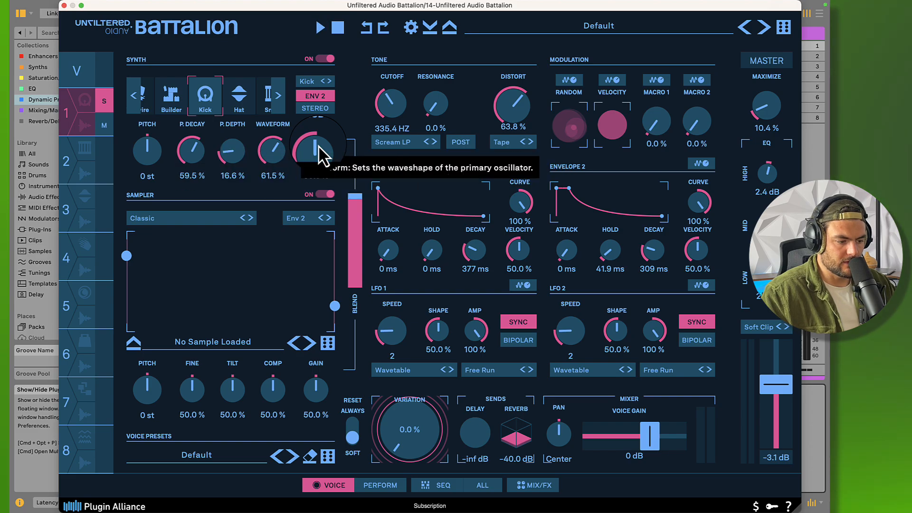
pyautogui.press('space')
pyautogui.press('space')
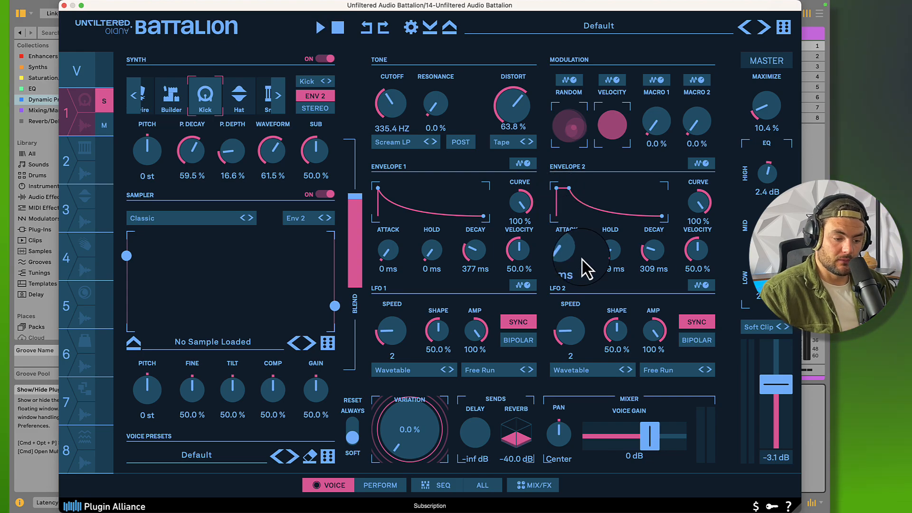
pyautogui.moveTo(604, 257); pyautogui.dragTo(622, 266)
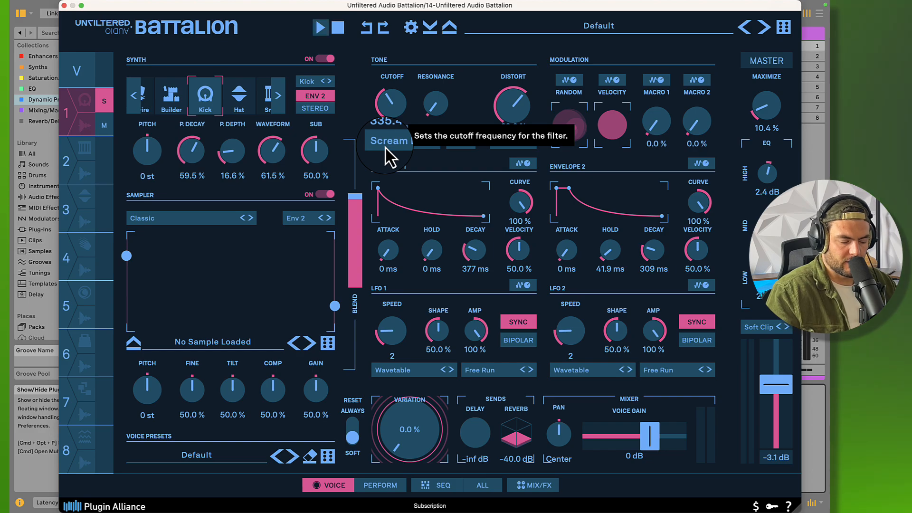
# Try voice 1 with the filter cutoff reset to 20000 Hz, undo the change, and trigger the voice again to compare
pyautogui.doubleClick(389, 110)
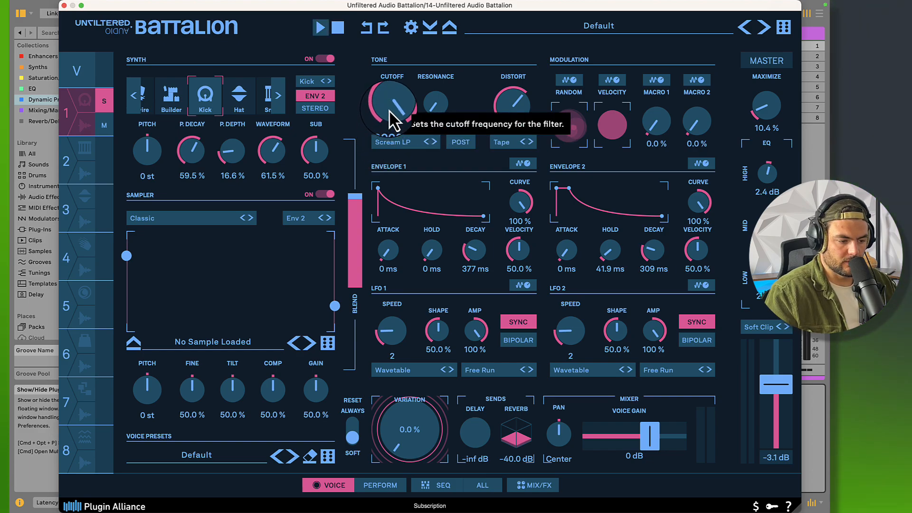
pyautogui.click(70, 123)
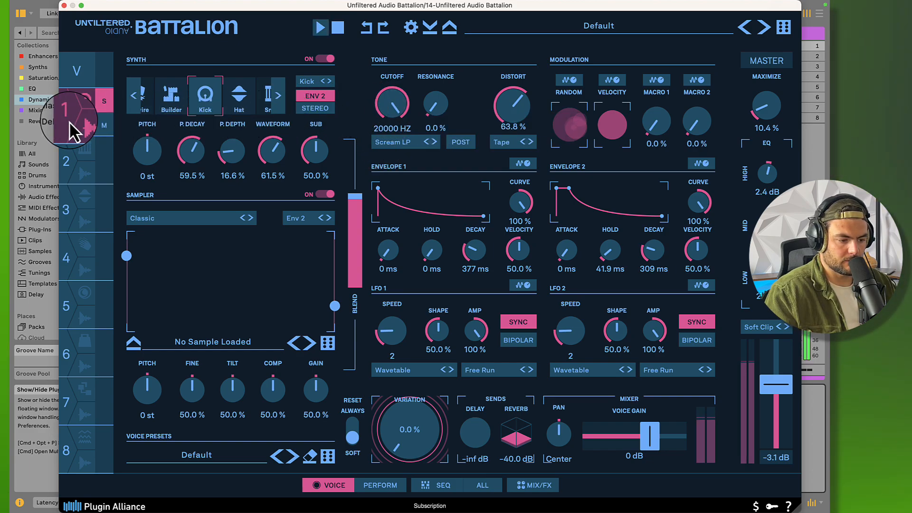
pyautogui.press('super+z')
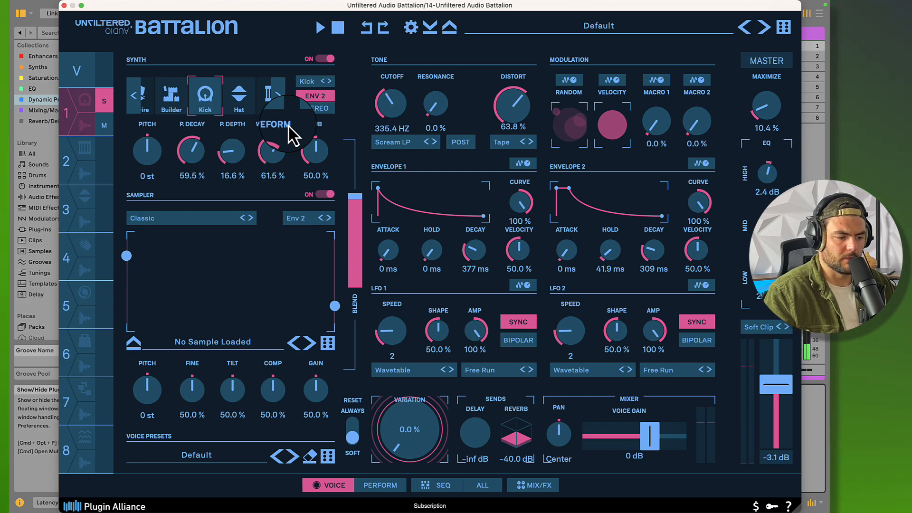
pyautogui.click(72, 117)
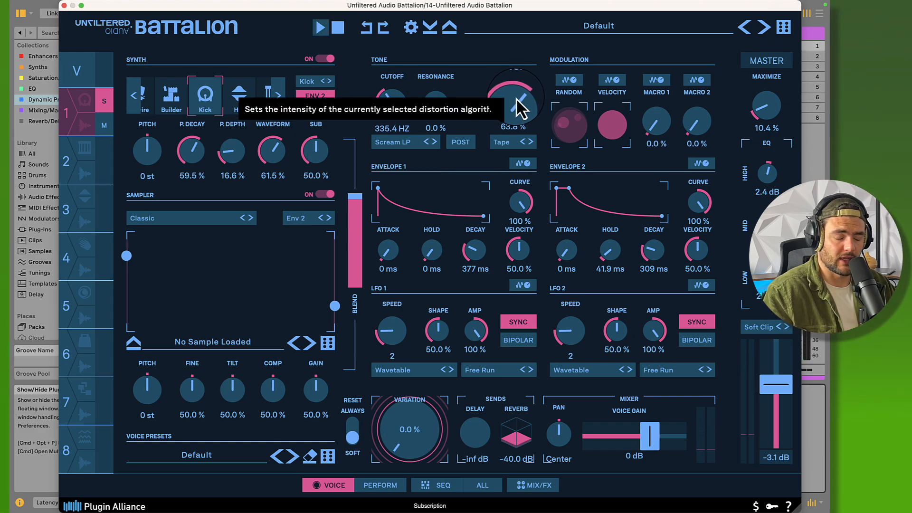
# Try voice 1 with Distort reset to 0.0 %, undo the change, and trigger the voice again to compare
pyautogui.doubleClick(516, 97)
pyautogui.click(75, 113)
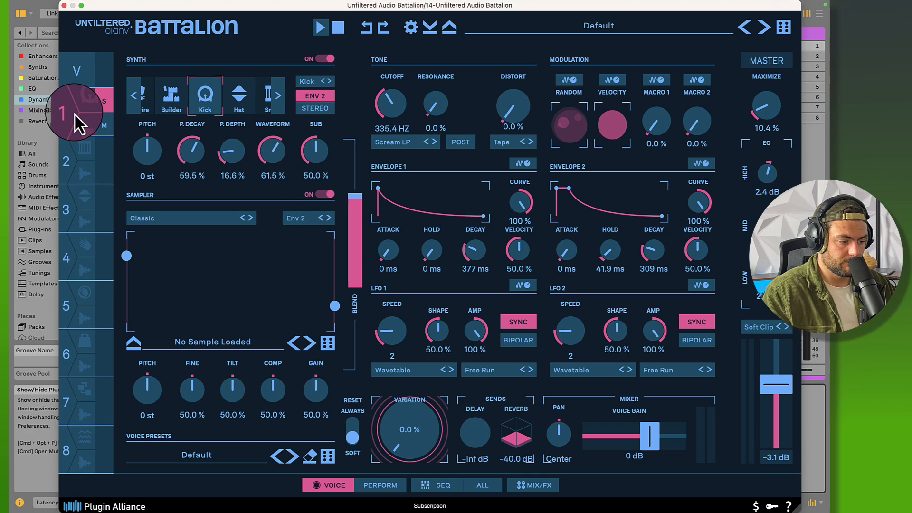
pyautogui.press('super+z')
pyautogui.click(74, 113)
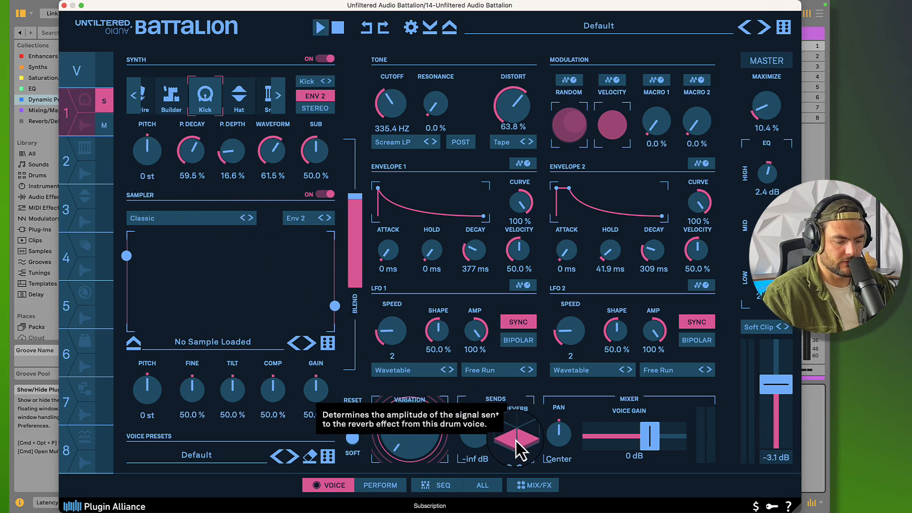
# Show the mixer and send effects, and audition voice 1 through the Headspace Reverb
pyautogui.click(530, 488)
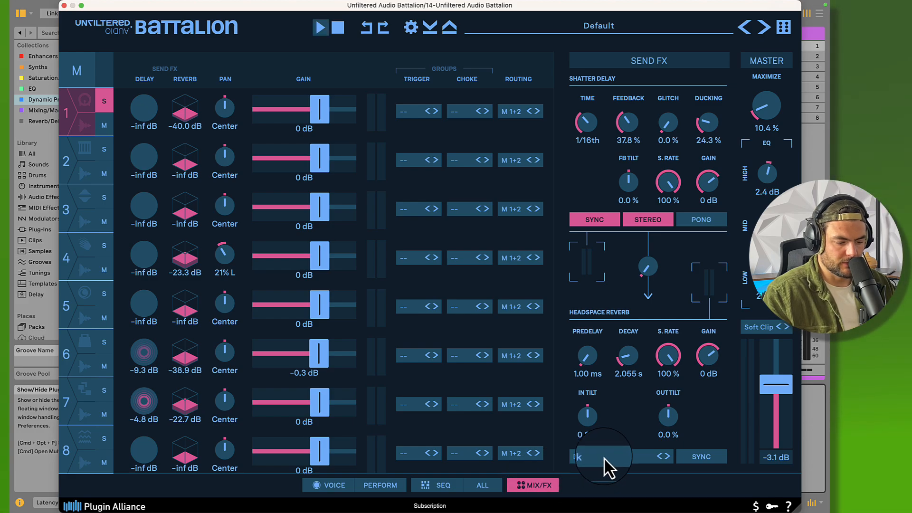
pyautogui.press('space')
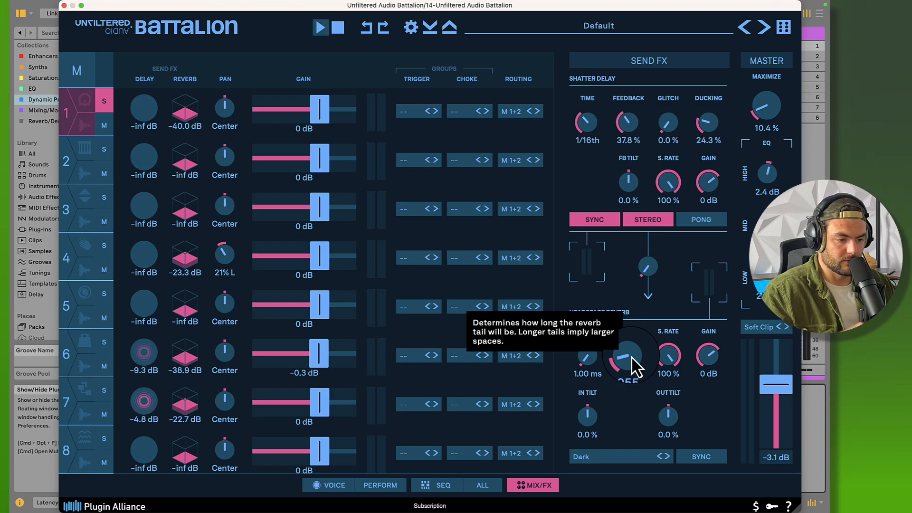
pyautogui.click(73, 132)
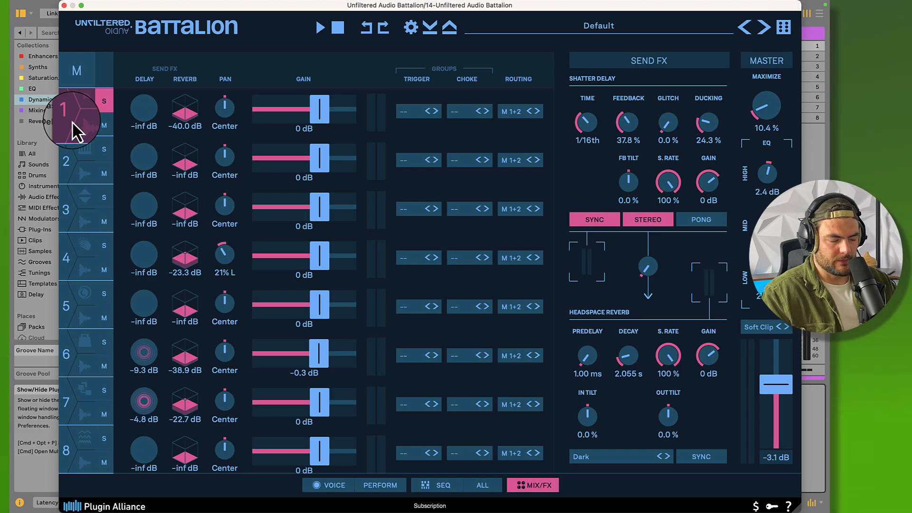
pyautogui.press('space')
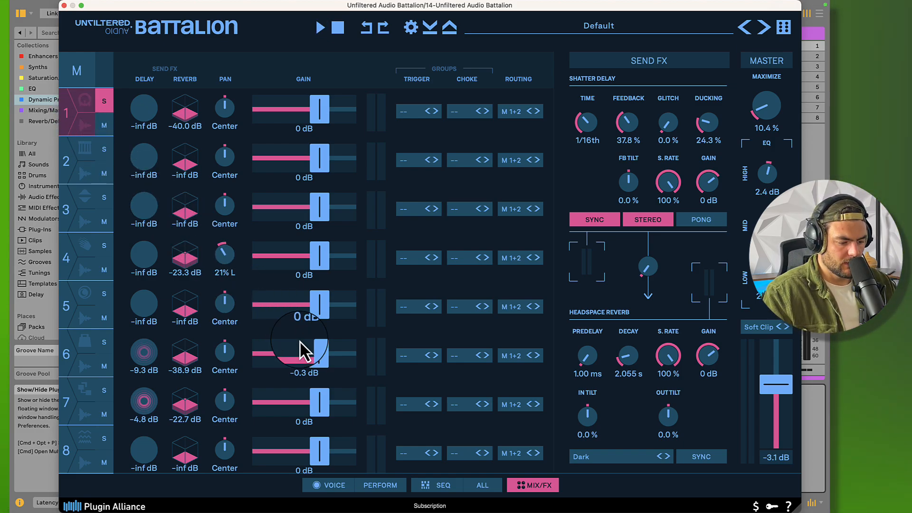
# Show voice 1's step sequence and play it back to examine its pattern and swing
pyautogui.click(450, 489)
pyautogui.click(450, 487)
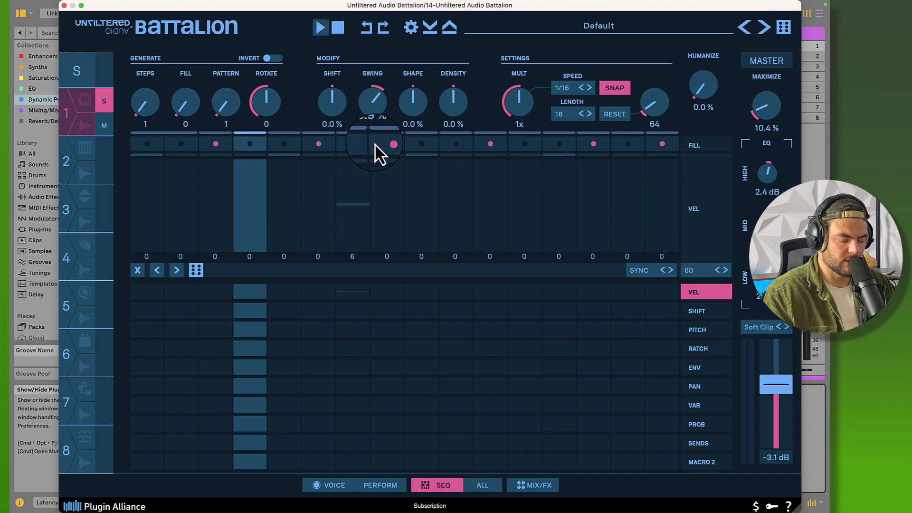
pyautogui.click(218, 145)
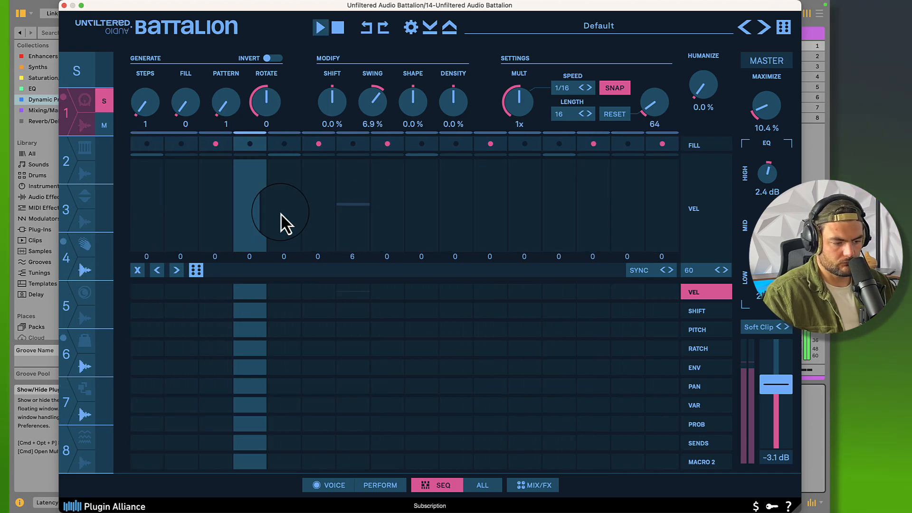
pyautogui.press('space')
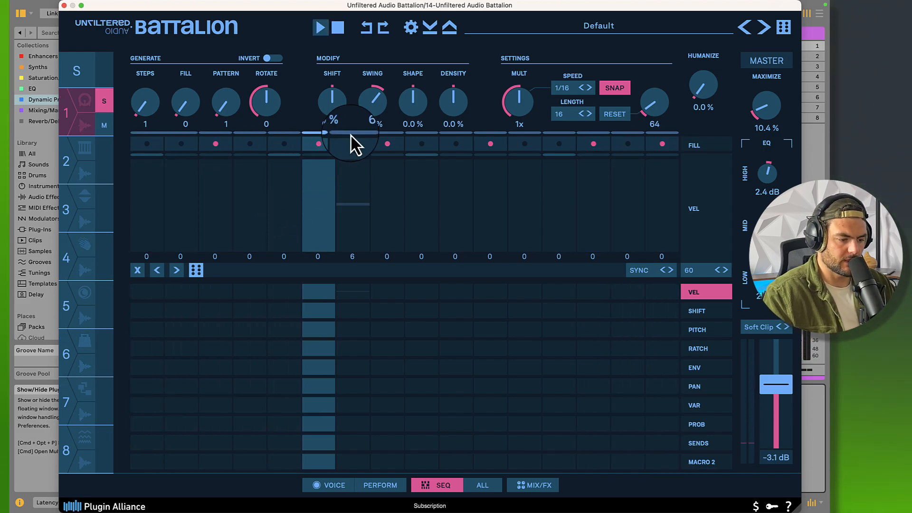
# Try the voice 1 sequence with Swing at 0.0 % during playback and restore the swing to 6.9 %
pyautogui.doubleClick(372, 109)
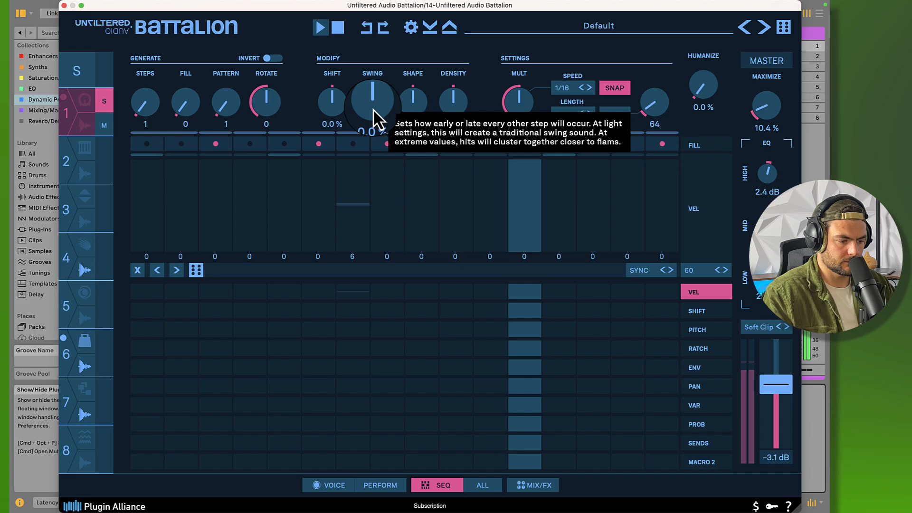
pyautogui.press('super+shift+z')
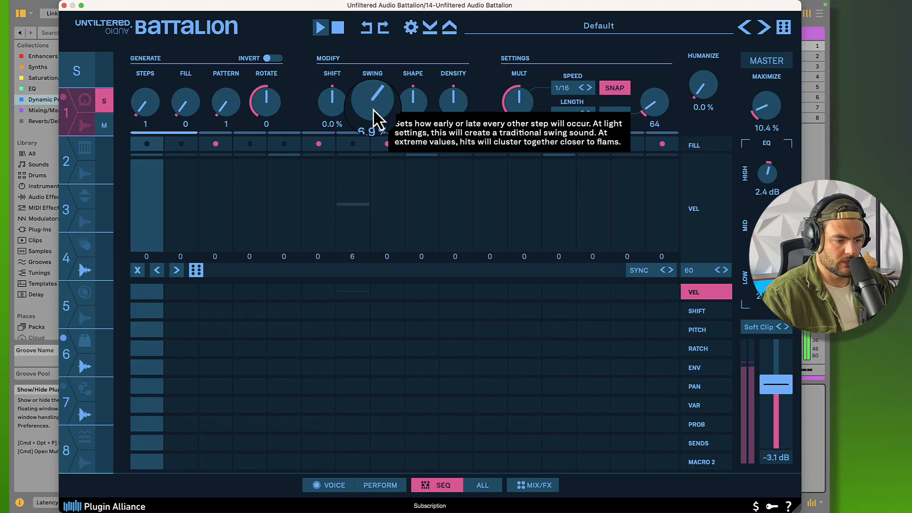
pyautogui.press('space')
pyautogui.press('space')
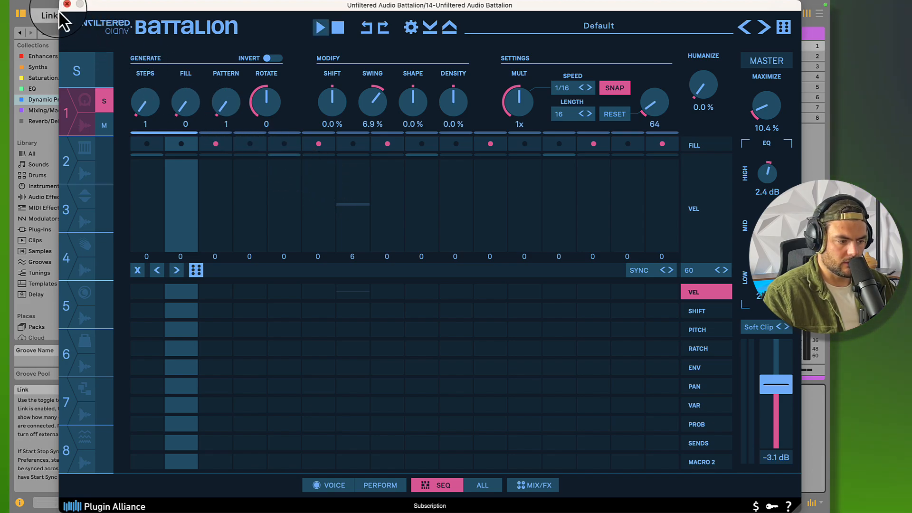
# Trigger voices 1 to 5 one after another from the sequencer view
pyautogui.click(67, 116)
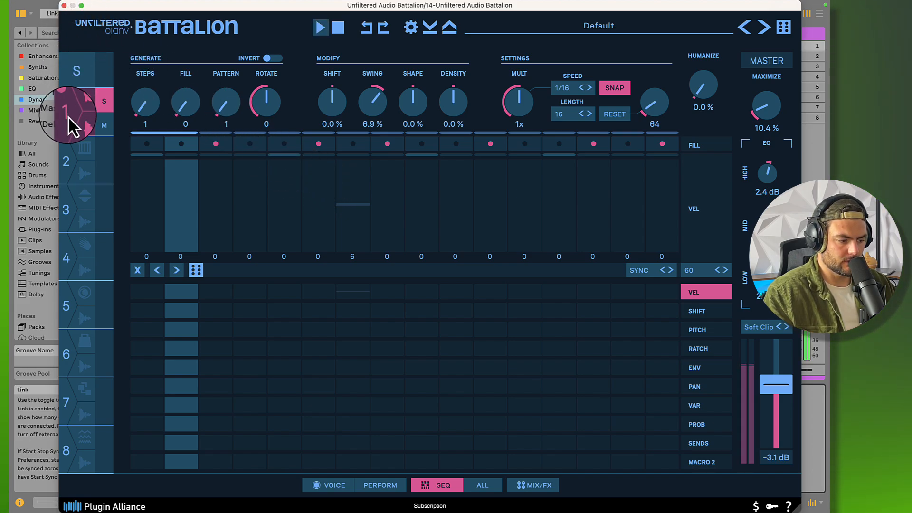
pyautogui.click(72, 175)
pyautogui.click(70, 201)
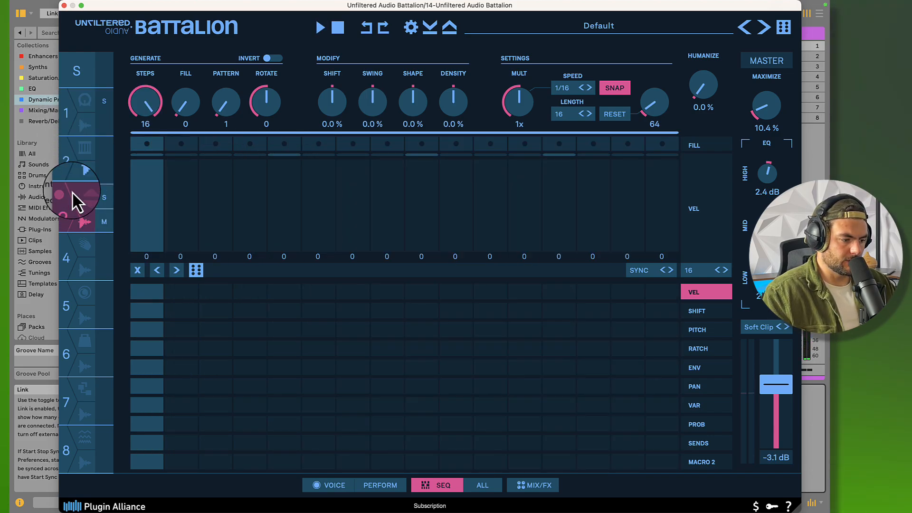
pyautogui.click(104, 100)
pyautogui.click(67, 162)
pyautogui.click(84, 218)
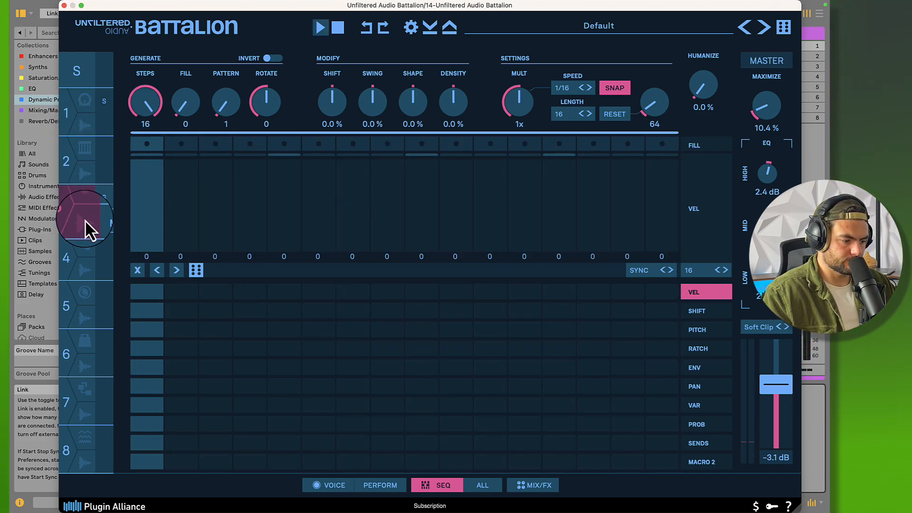
pyautogui.click(86, 166)
pyautogui.click(84, 269)
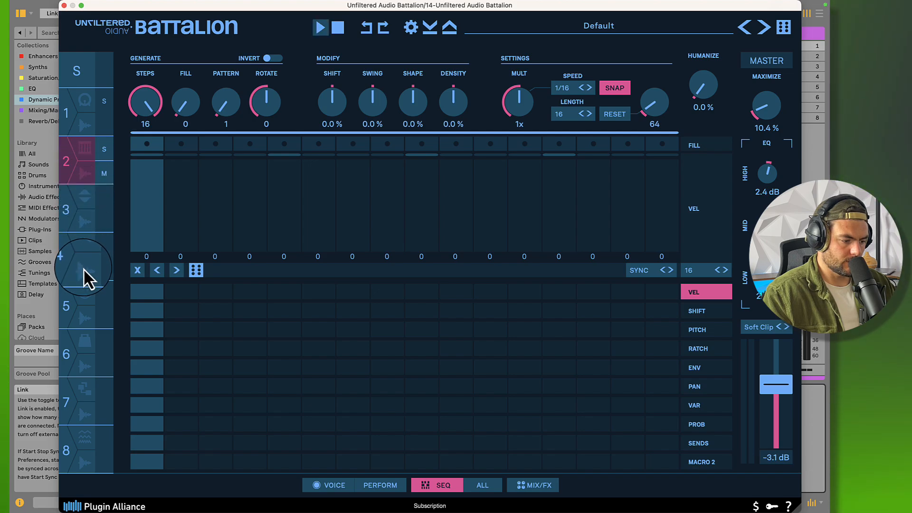
pyautogui.click(70, 309)
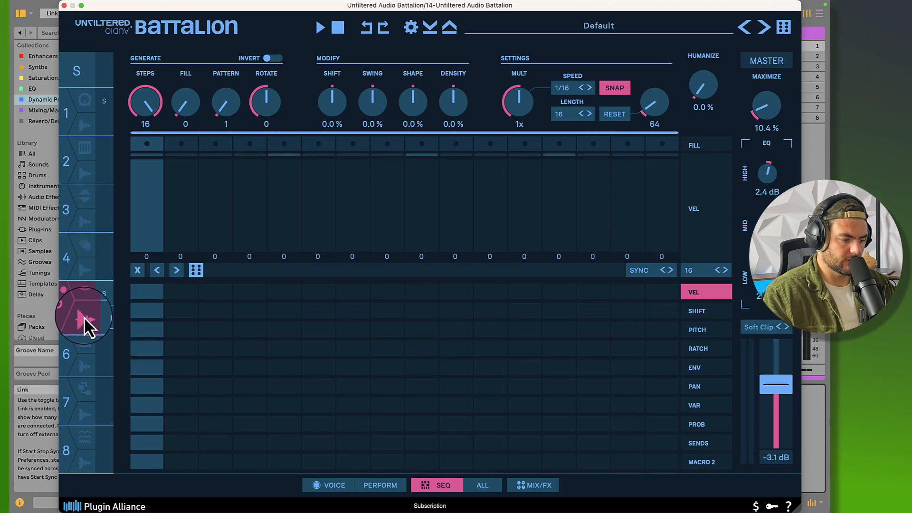
pyautogui.click(84, 317)
# Turn off the solo on voice 1 and audition voices 2 to 7 individually
pyautogui.click(102, 115)
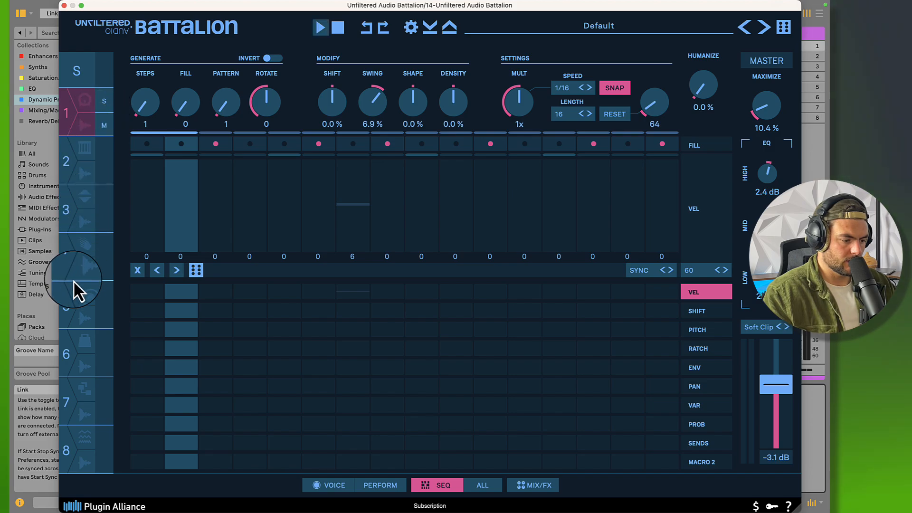
pyautogui.click(70, 303)
pyautogui.click(70, 256)
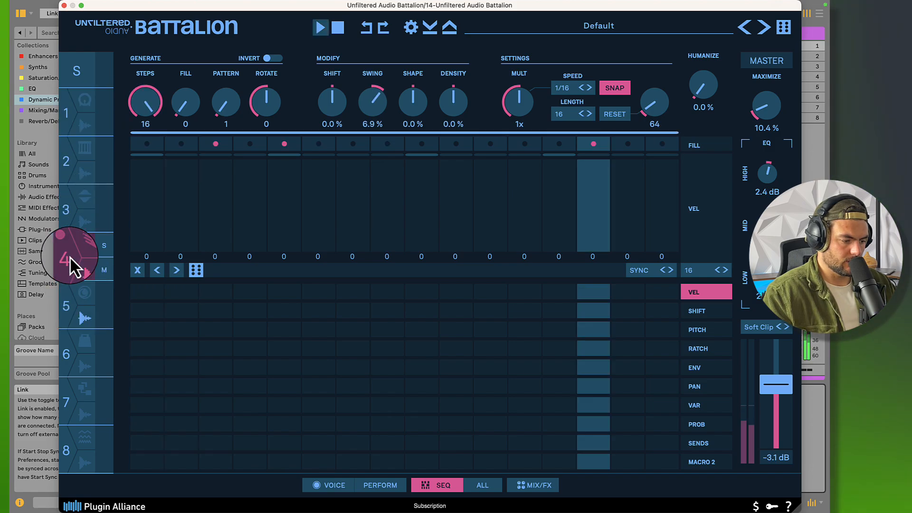
pyautogui.click(66, 212)
pyautogui.click(66, 166)
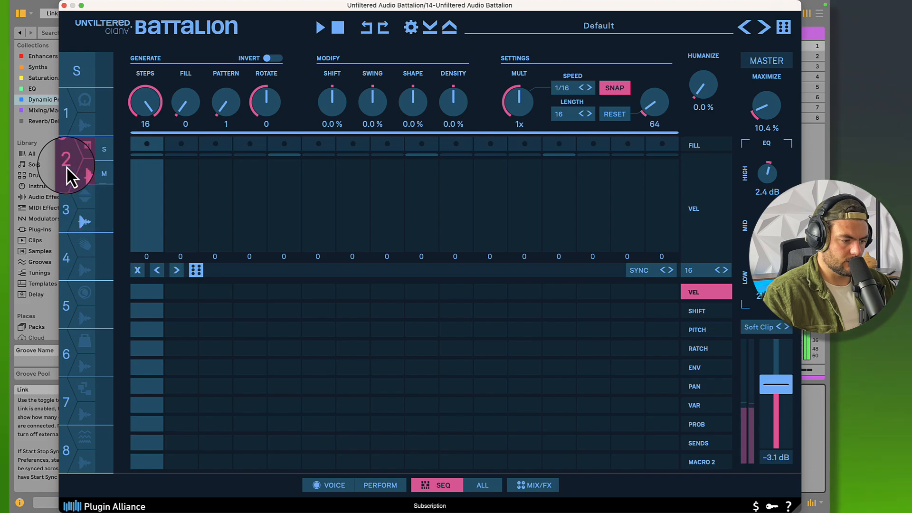
pyautogui.click(64, 307)
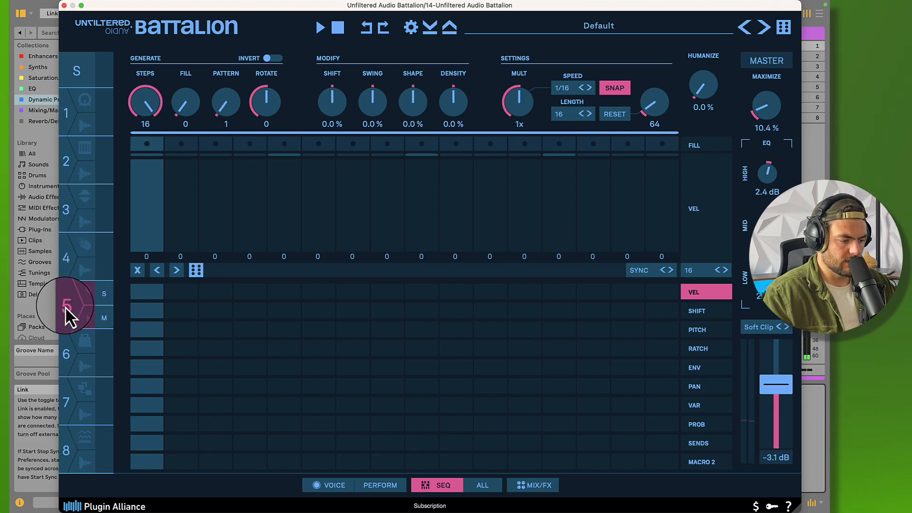
pyautogui.click(62, 368)
pyautogui.press('space')
pyautogui.click(64, 400)
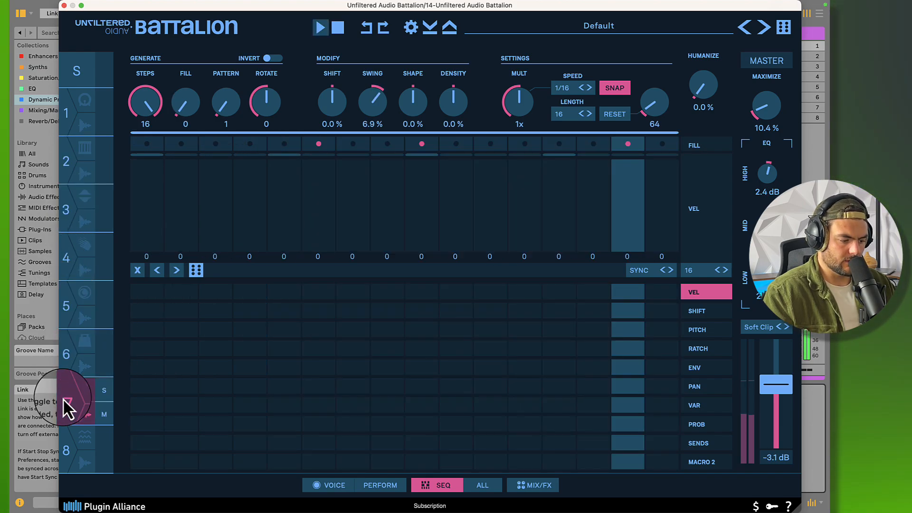
# Open voice 7's sound settings, reset the Envelope 1 attack to 1.00 ms, try its decay at 200 ms, and audition the voice
pyautogui.click(328, 489)
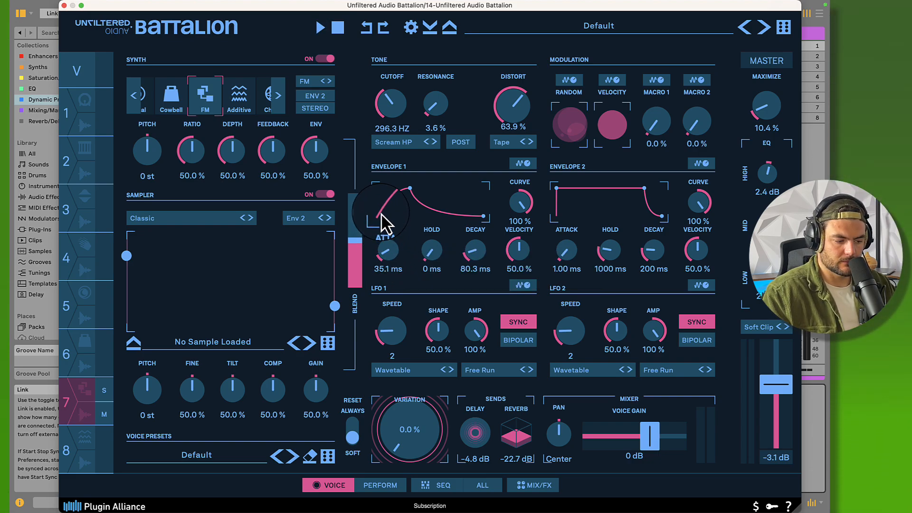
pyautogui.click(86, 418)
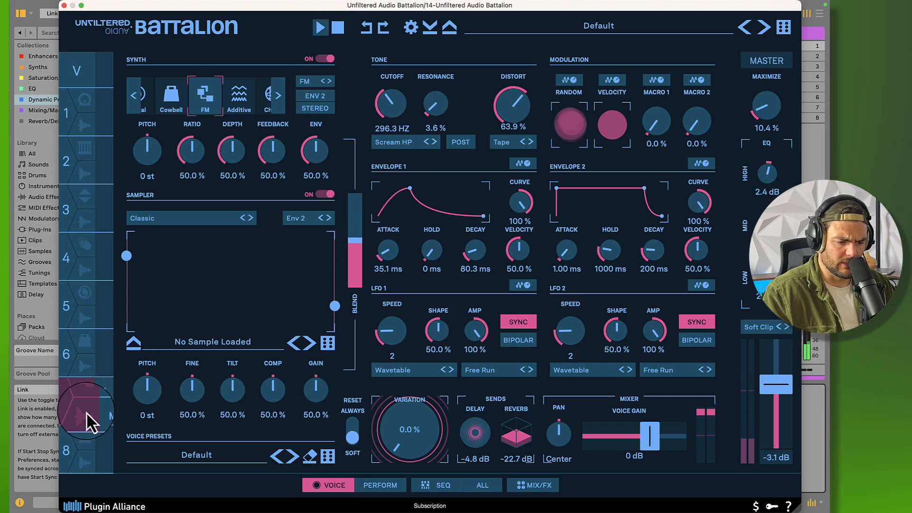
pyautogui.doubleClick(387, 256)
pyautogui.doubleClick(481, 267)
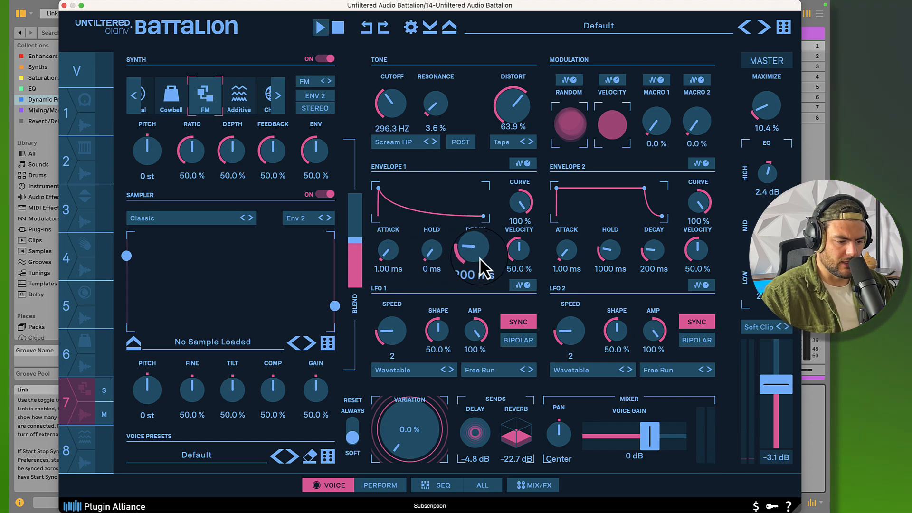
pyautogui.click(79, 420)
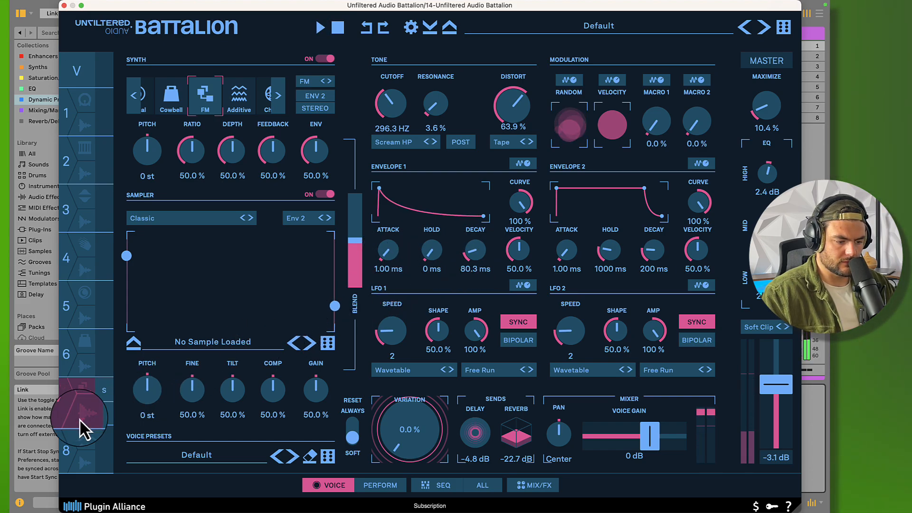
# Try voice 7's Envelope 1 decay at 5.000 s, then solo the voice and set the decay to 165 ms
pyautogui.moveTo(475, 266); pyautogui.dragTo(474, 252)
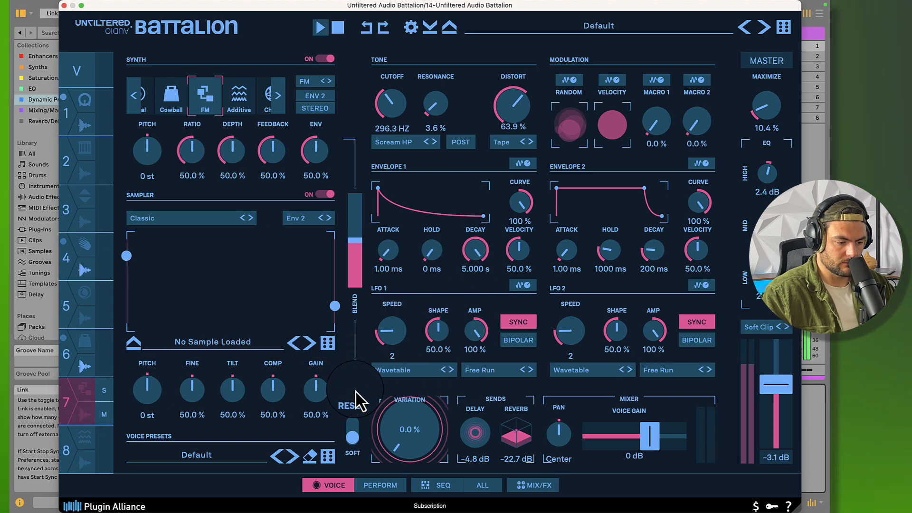
pyautogui.click(88, 421)
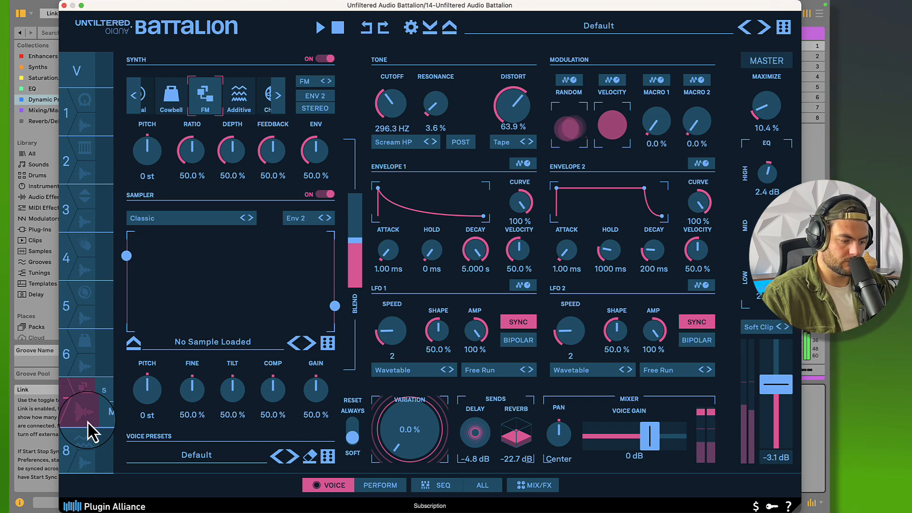
pyautogui.click(102, 389)
pyautogui.moveTo(476, 248); pyautogui.dragTo(414, 266)
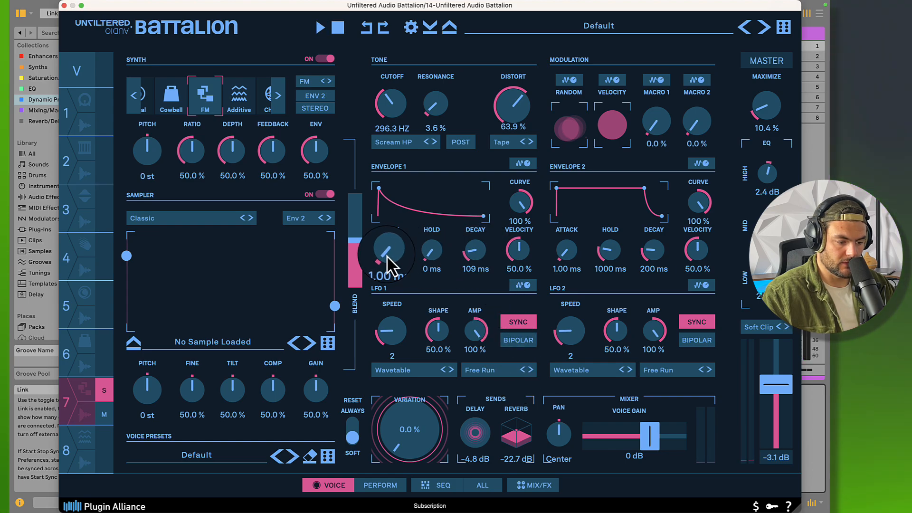
pyautogui.moveTo(463, 246); pyautogui.dragTo(474, 241)
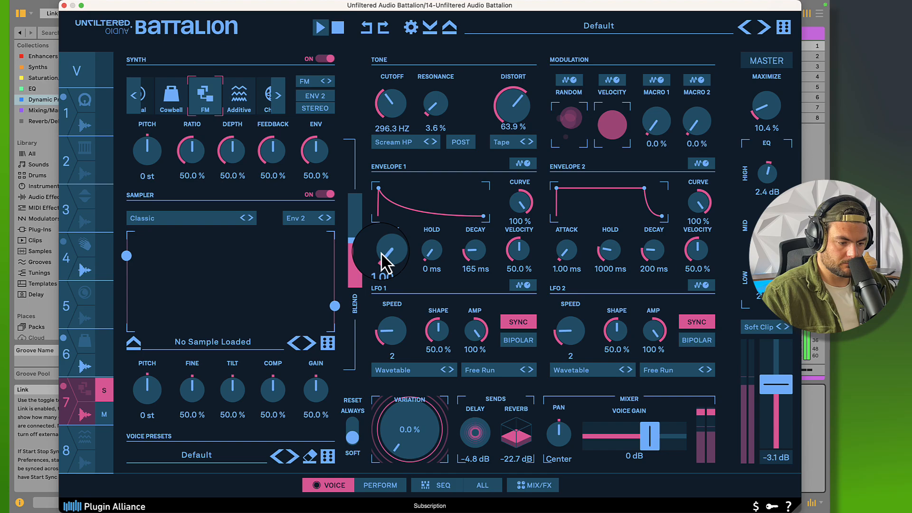
# Set voice 7's Envelope 1 attack to 37.7 ms and listen to the slower onset during playback
pyautogui.moveTo(381, 253)
pyautogui.mouseDown()
pyautogui.moveTo(386, 235)
pyautogui.moveTo(387, 248)
pyautogui.mouseUp()
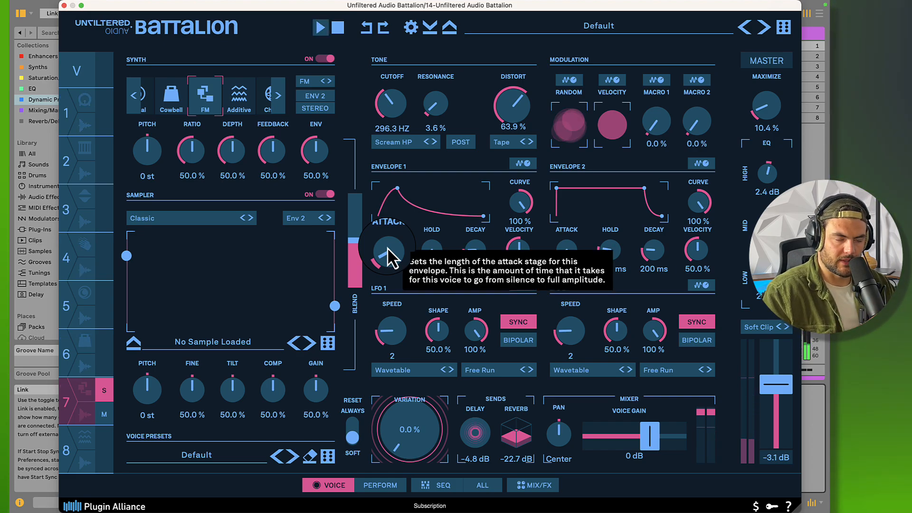
pyautogui.press('space')
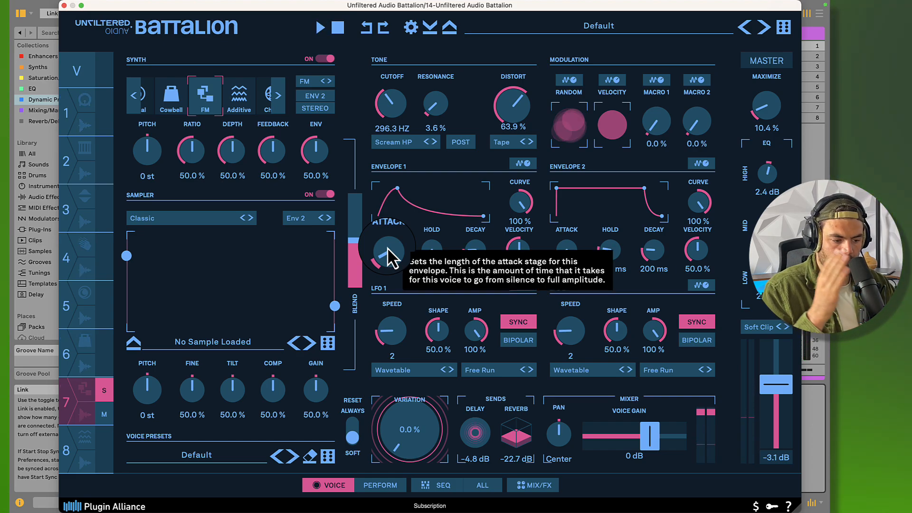
pyautogui.press('space')
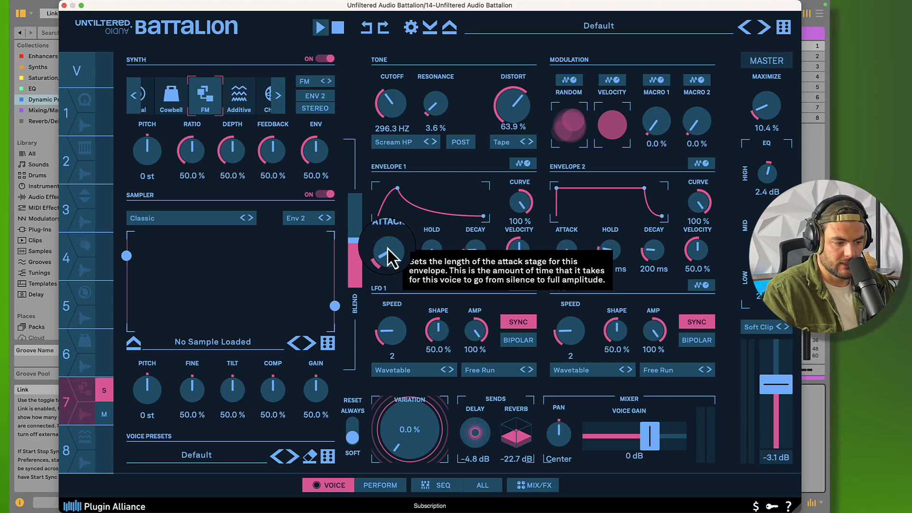
pyautogui.moveTo(386, 247); pyautogui.dragTo(393, 263)
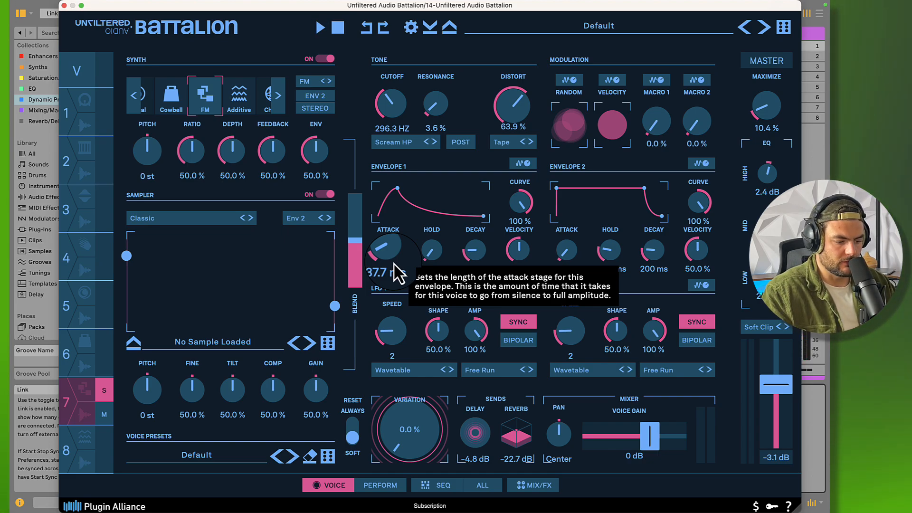
pyautogui.press('space')
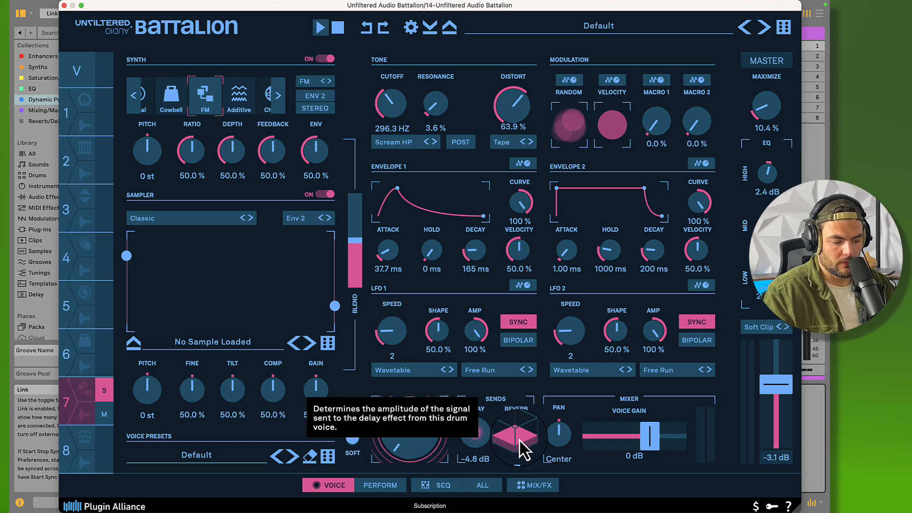
# Open the mixer and effects view and examine the Shatter Delay send settings
pyautogui.click(532, 485)
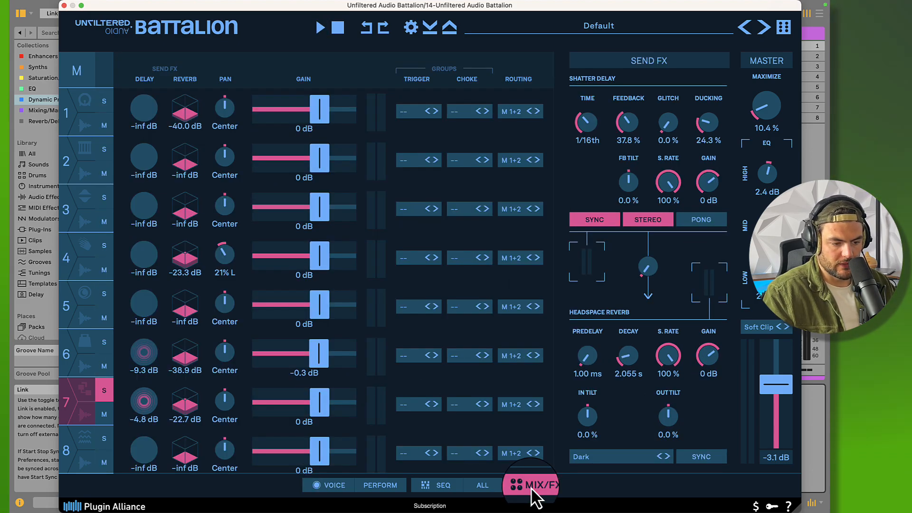
pyautogui.click(598, 84)
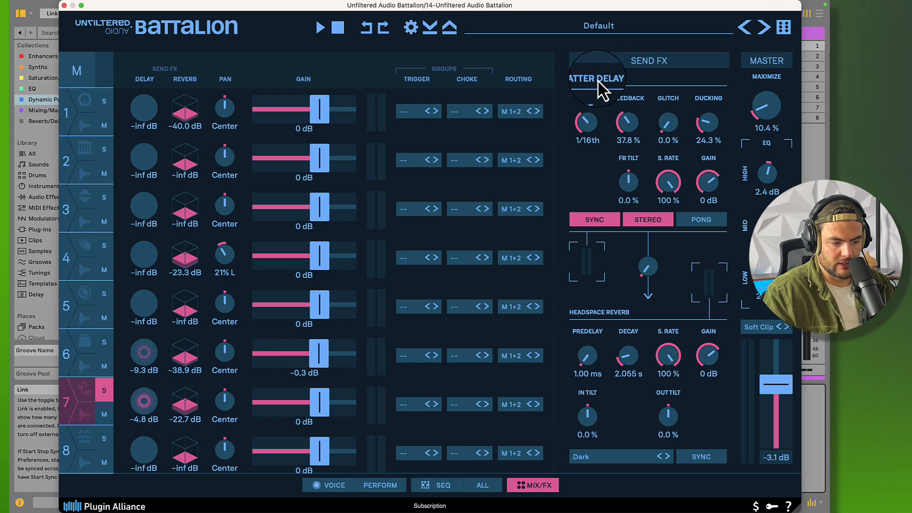
pyautogui.press('space')
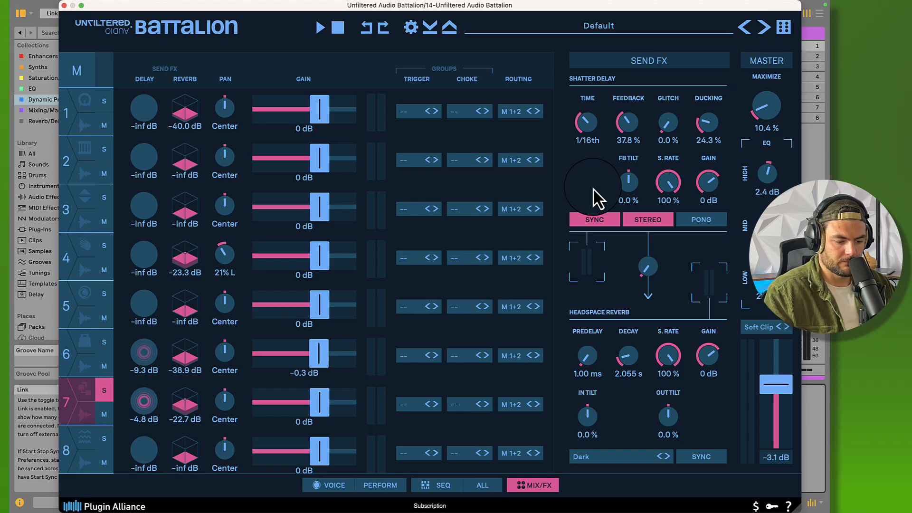
# Compare the sequences of voices 7 and 6 in the sequencer view and solo voice 6
pyautogui.click(449, 485)
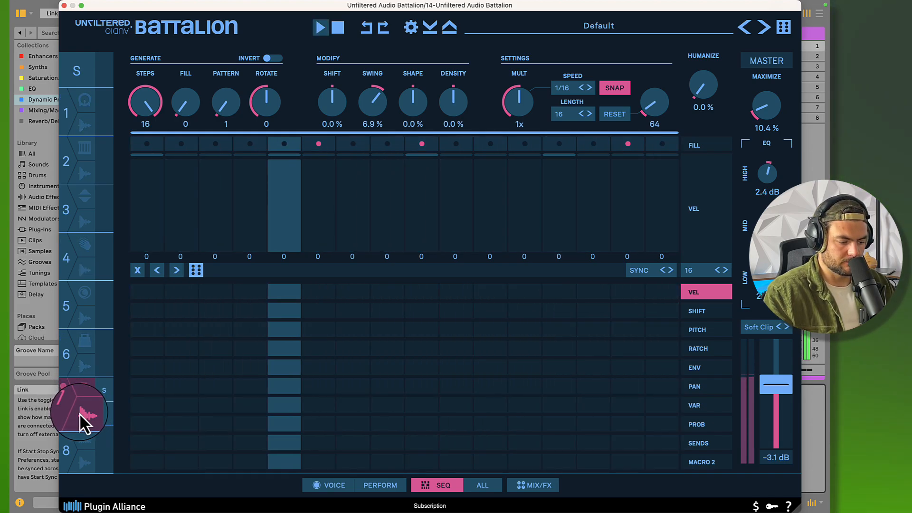
pyautogui.click(76, 363)
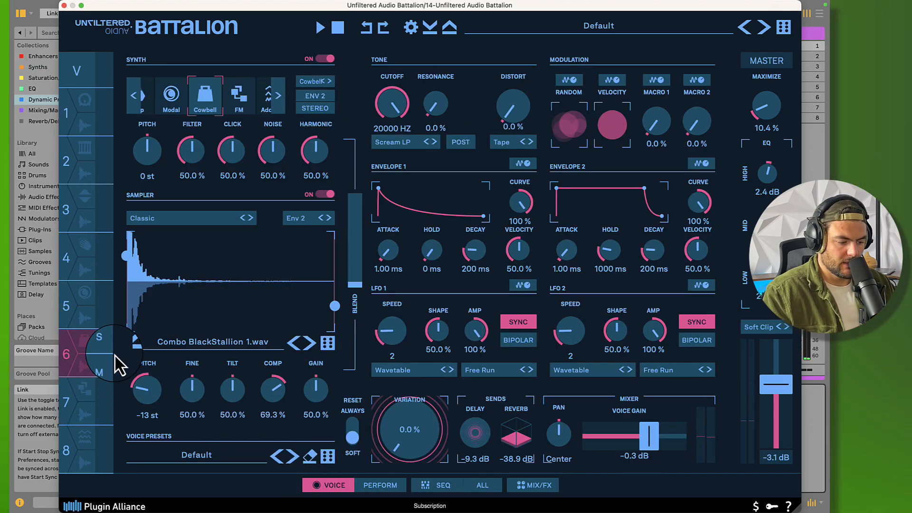
pyautogui.click(105, 348)
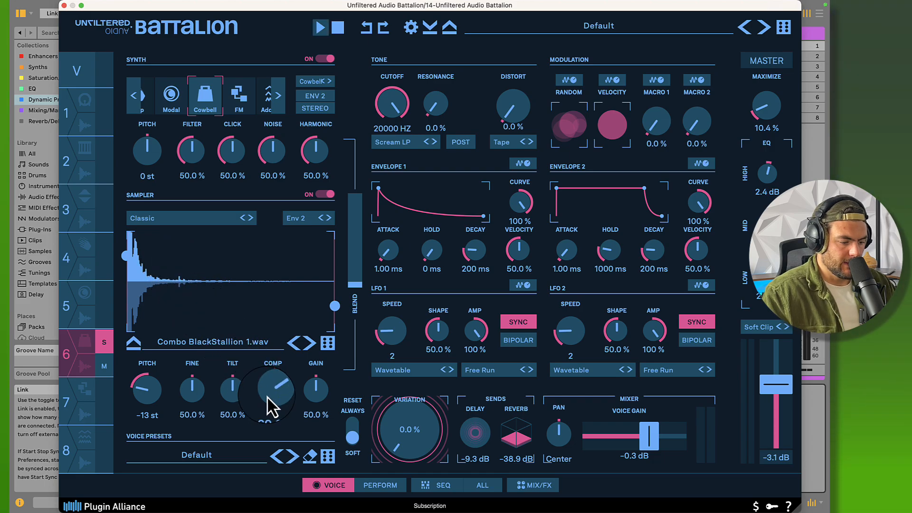
# Examine the sampler's Comp setting on voice 6 and listen to the soloed voice
pyautogui.moveTo(267, 395)
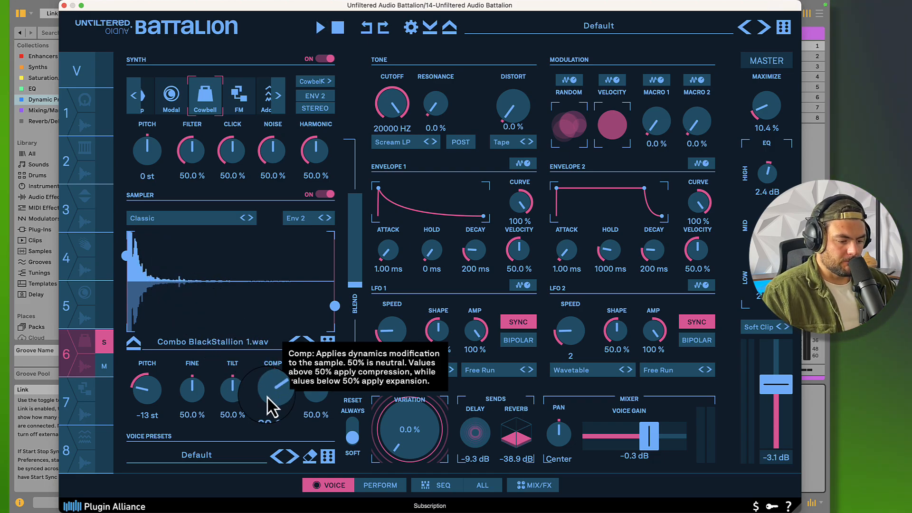
pyautogui.press('space')
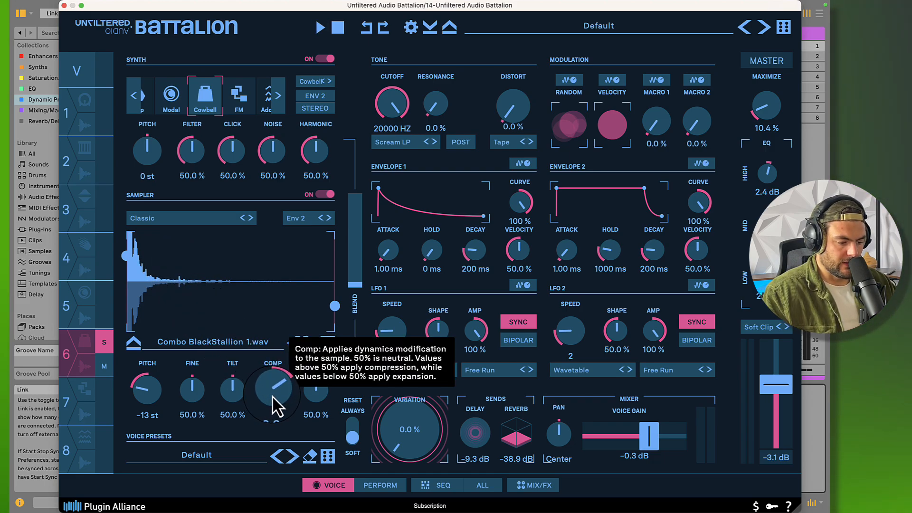
pyautogui.press('space')
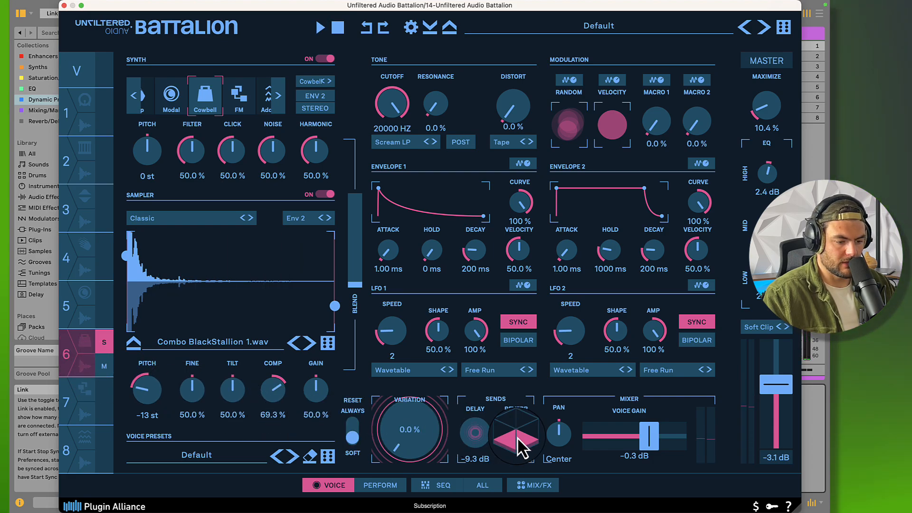
# Return to voice 6's sequence, turn off its solo, play all voices together and check voice 7's sequence
pyautogui.click(442, 487)
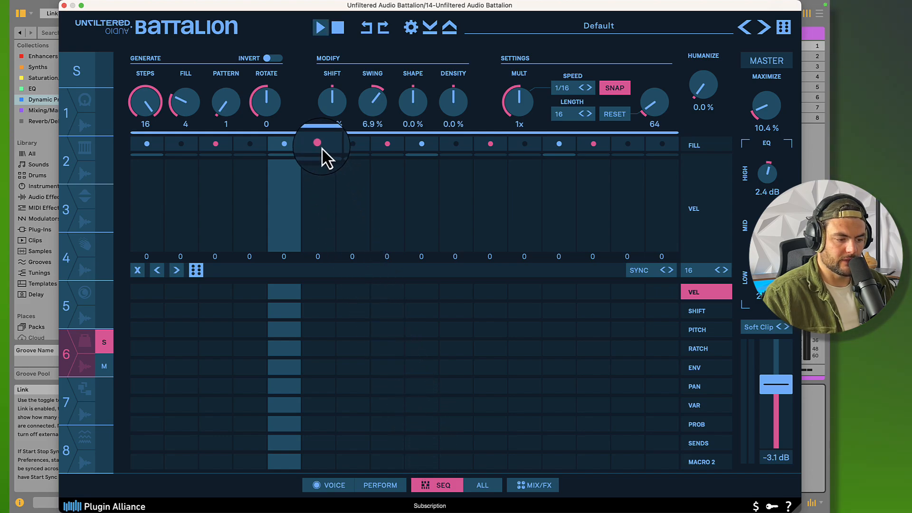
pyautogui.press('space')
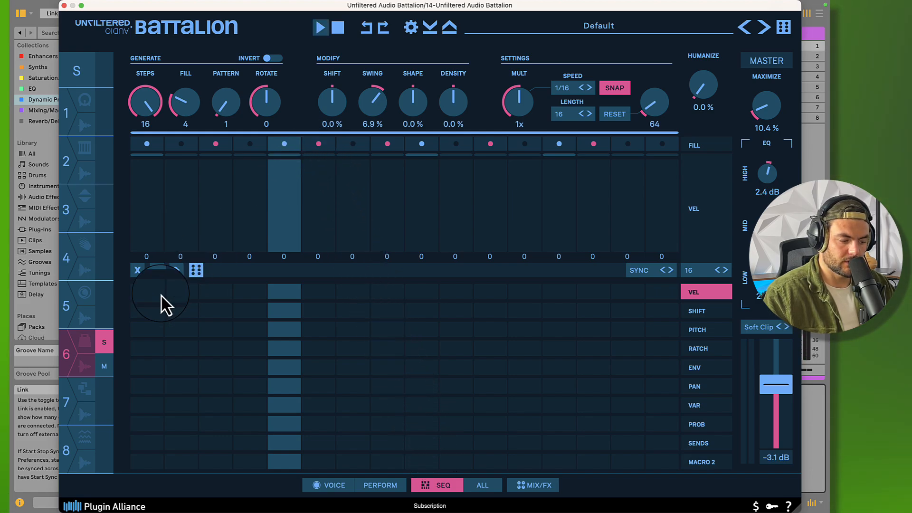
pyautogui.click(106, 344)
pyautogui.press('space')
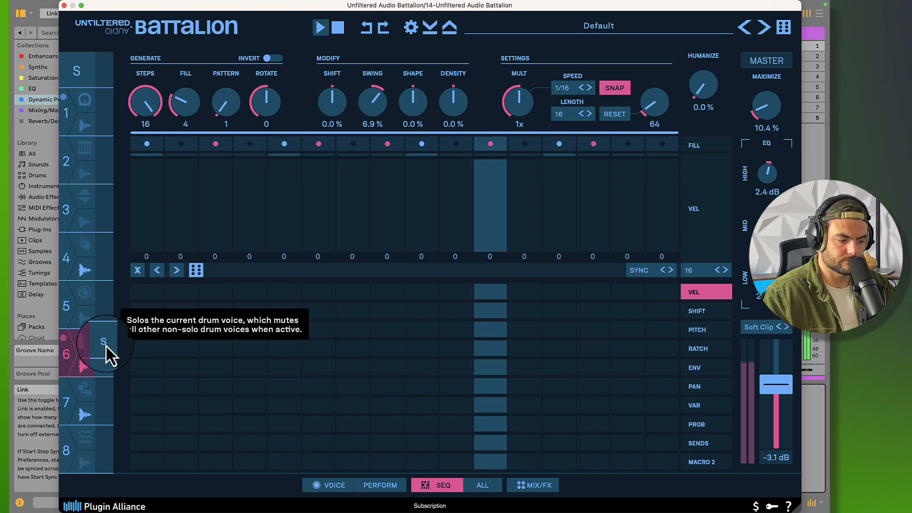
pyautogui.click(84, 413)
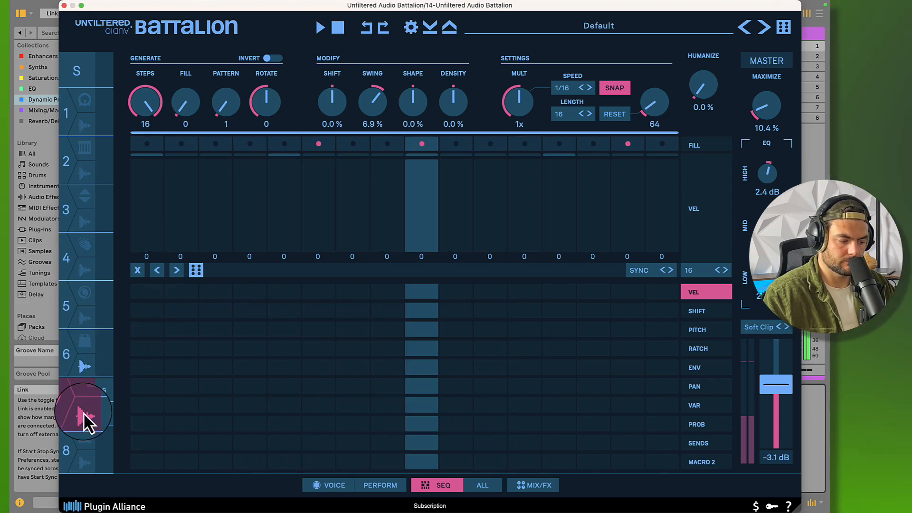
pyautogui.press('space')
# Open voice 7's sound settings, set the Envelope 1 attack to 34.2 ms and fine-tune its decay during playback
pyautogui.click(332, 485)
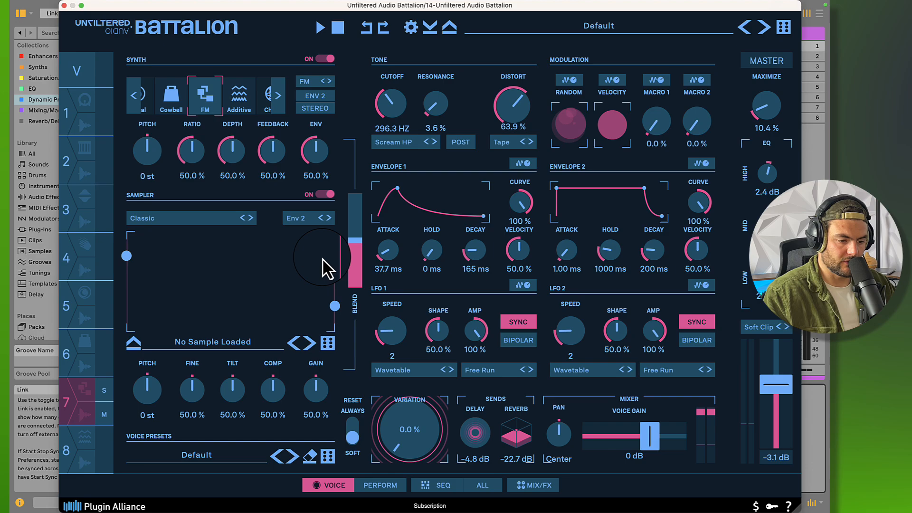
pyautogui.press('space')
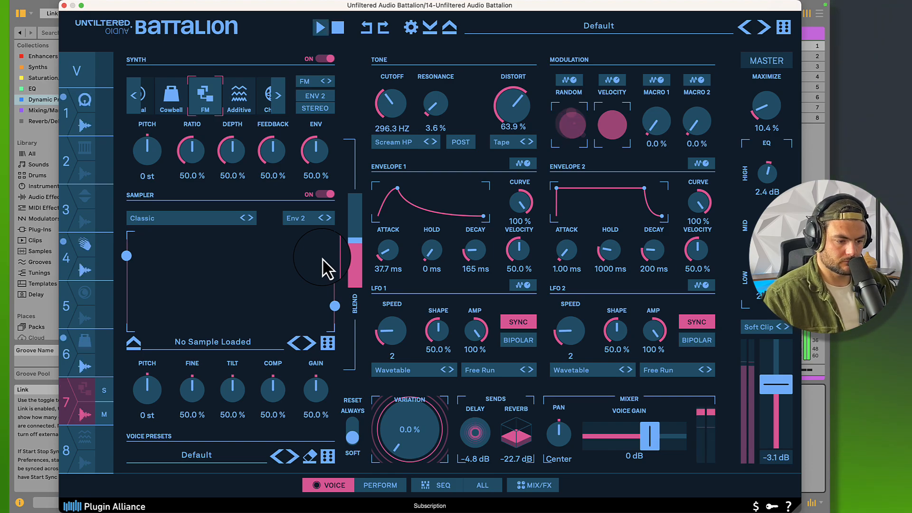
pyautogui.moveTo(387, 251); pyautogui.dragTo(388, 255)
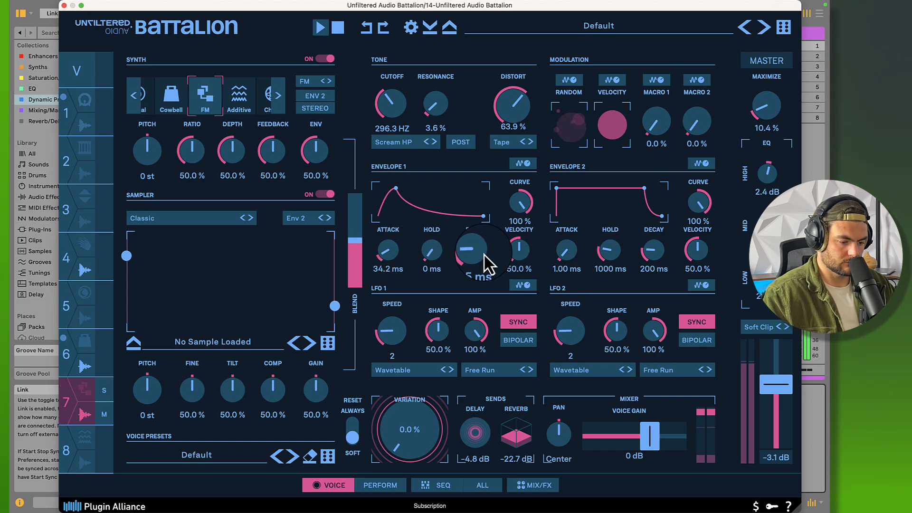
pyautogui.moveTo(487, 254); pyautogui.dragTo(487, 256)
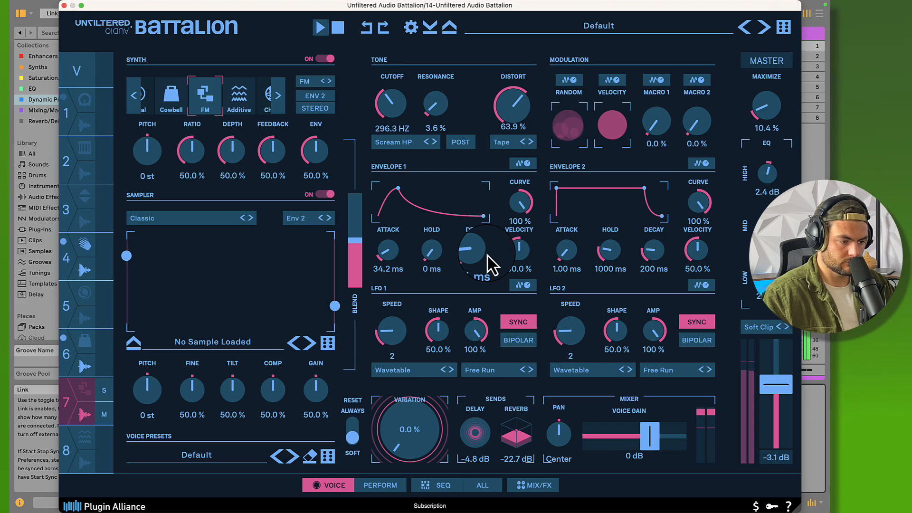
pyautogui.press('space')
# Close the Battalion window, solo the SAMPLER RECOR track and listen to it
pyautogui.click(63, 6)
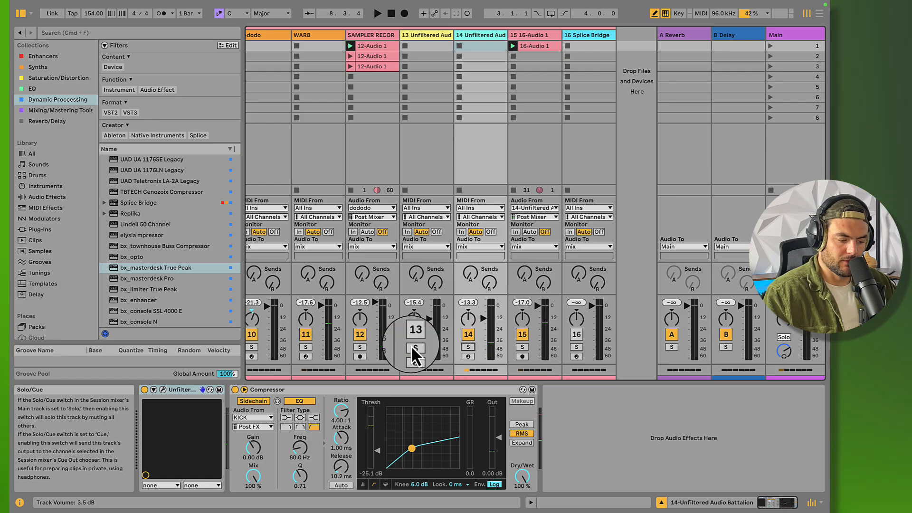
pyautogui.click(362, 346)
pyautogui.press('space')
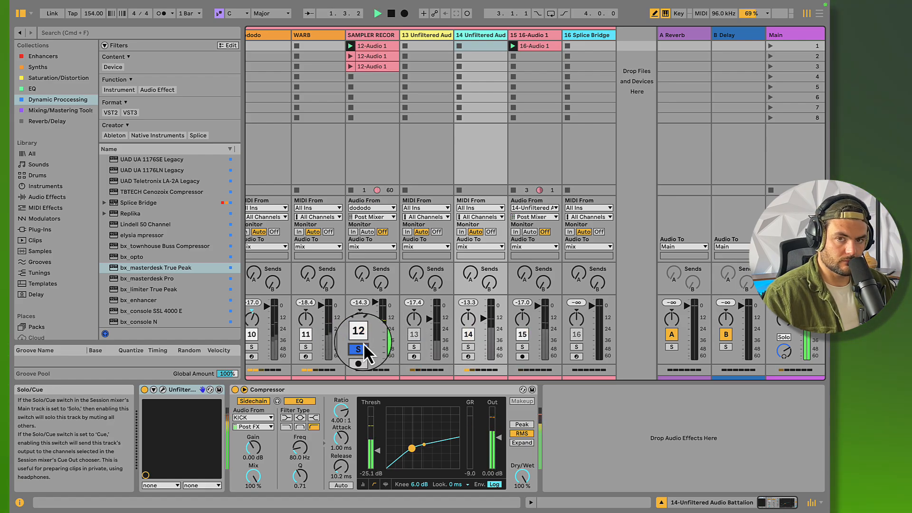
pyautogui.press('space')
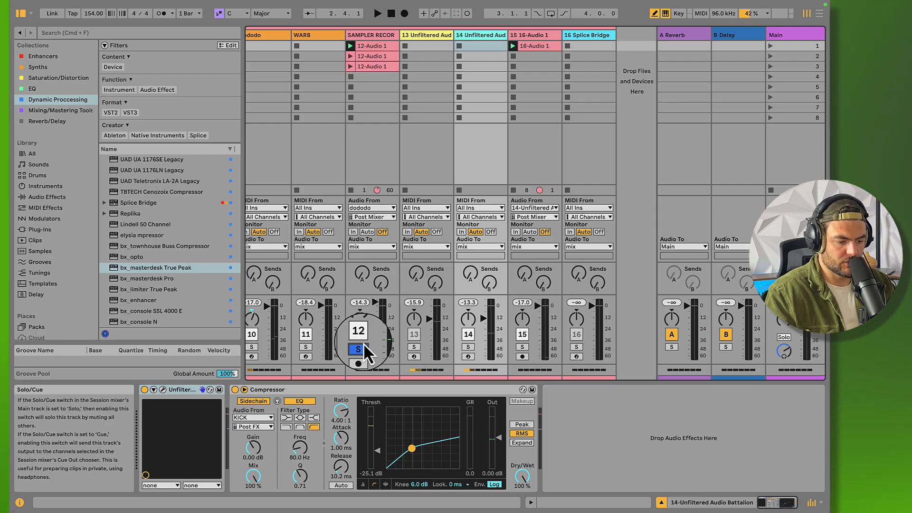
# Duplicate the 16-Audio 1 clip on track 15 and set the copy's loop to start at 1.1.1 with length 5.0.0
pyautogui.click(535, 46)
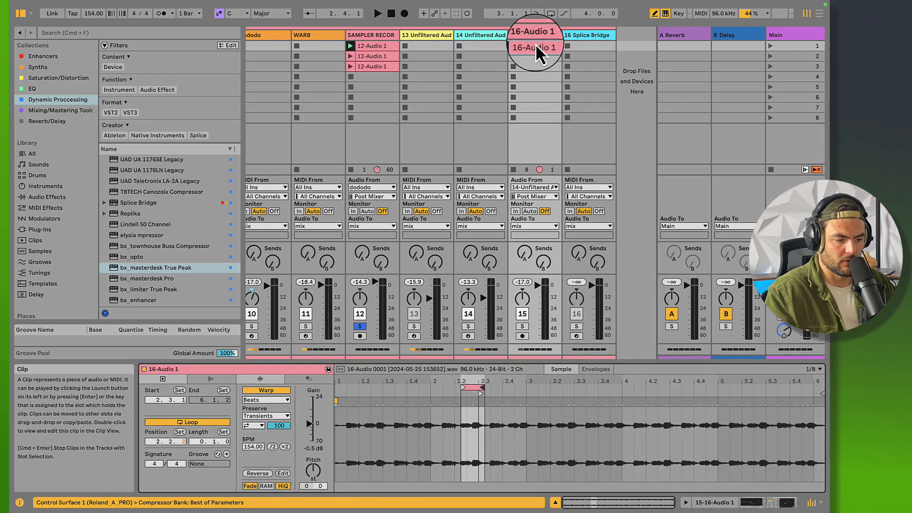
pyautogui.click(477, 36)
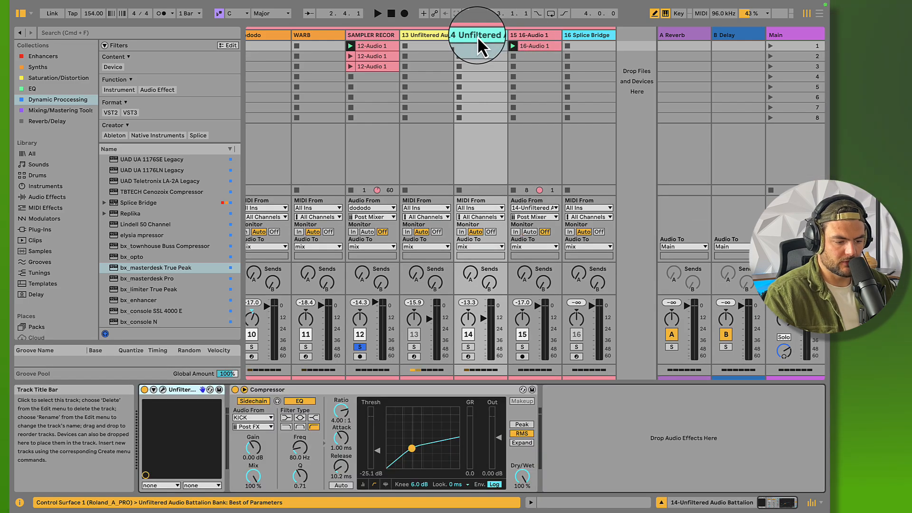
pyautogui.click(543, 47)
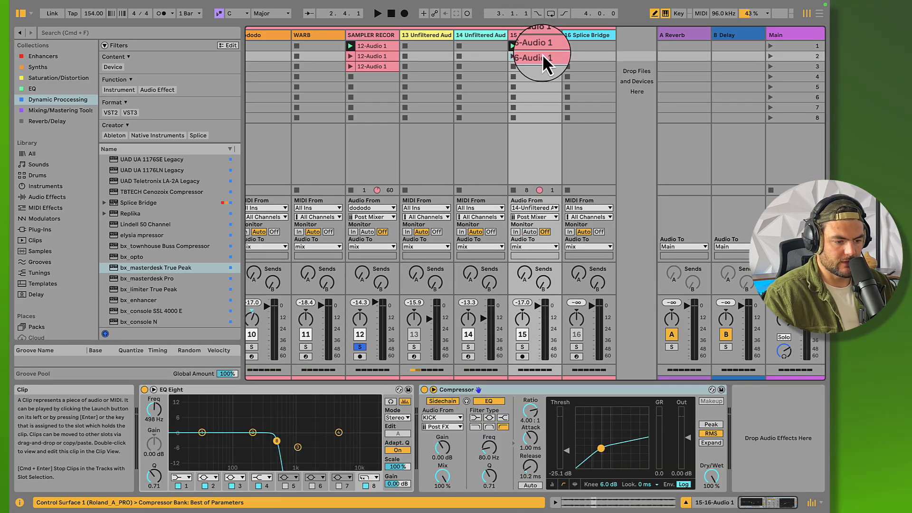
pyautogui.press('super+d')
pyautogui.click(543, 56)
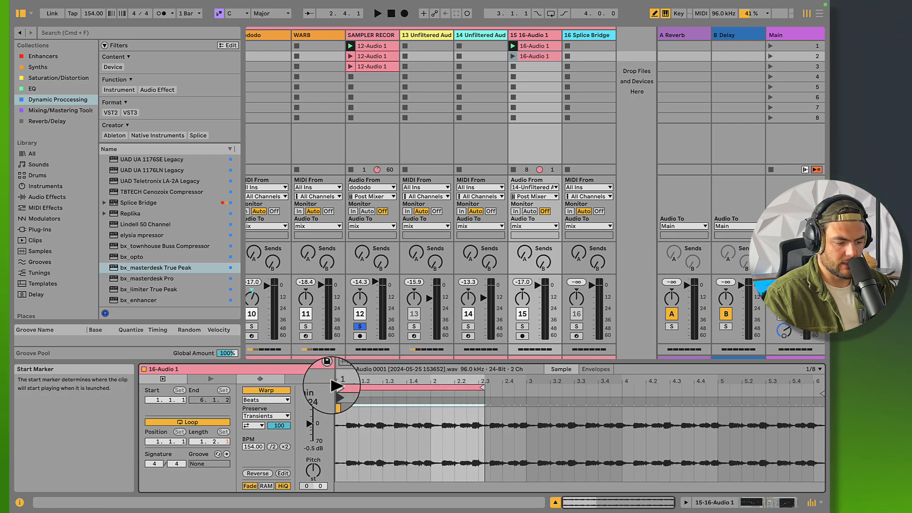
pyautogui.moveTo(483, 386); pyautogui.dragTo(812, 366)
# Solo track 15, launch the duplicated 16-Audio 1 clip and show the track's devices
pyautogui.click(522, 326)
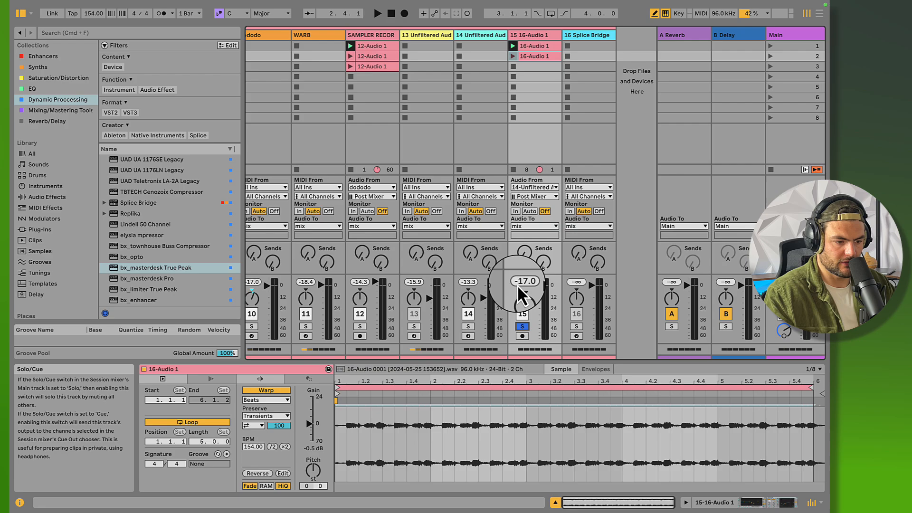
pyautogui.click(513, 56)
pyautogui.click(523, 35)
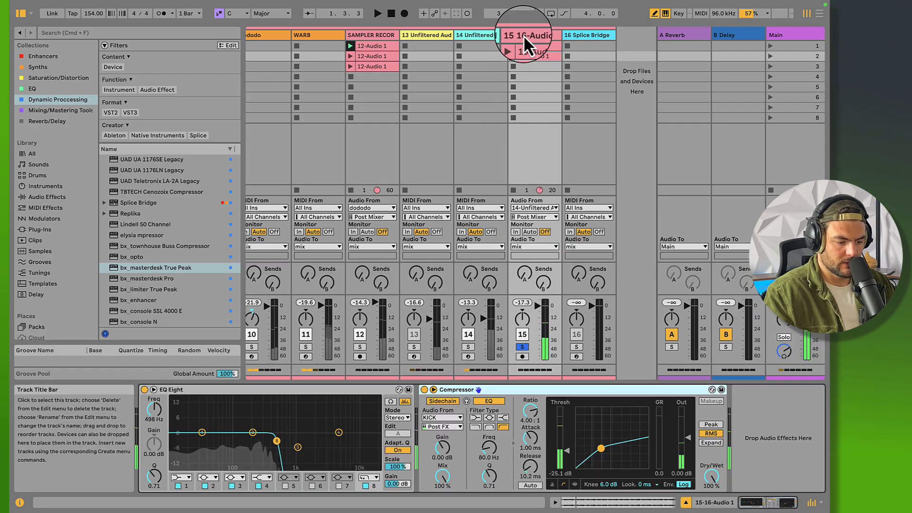
# Bypass track 15's EQ Eight and launch the first 16-Audio 1 clip, the one with the one-beat loop
pyautogui.click(144, 389)
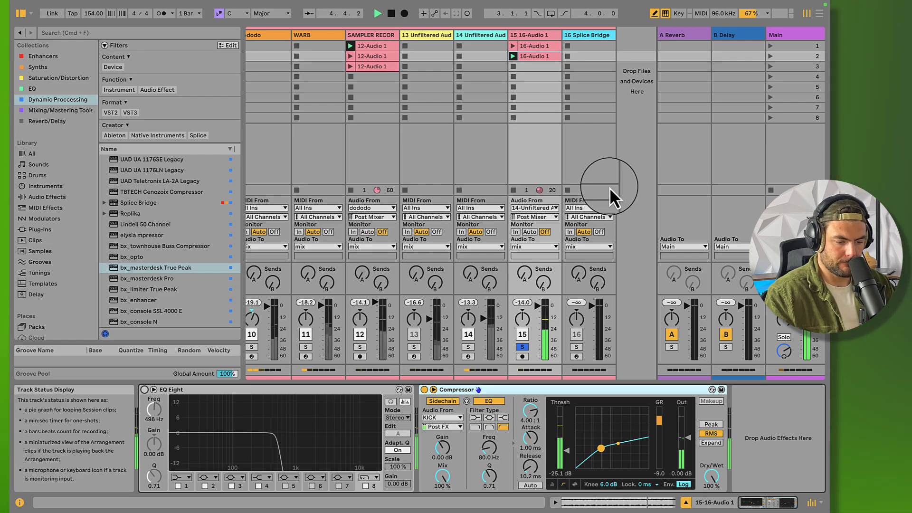
pyautogui.click(541, 57)
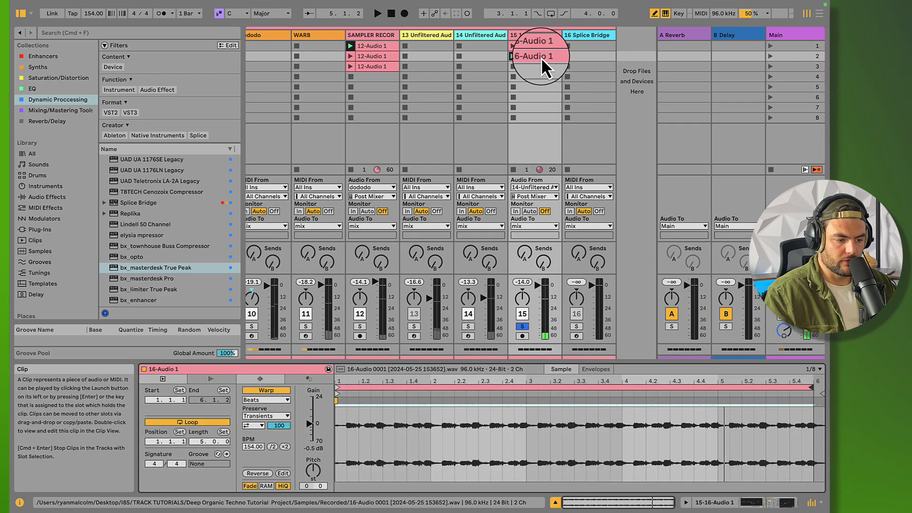
pyautogui.click(527, 48)
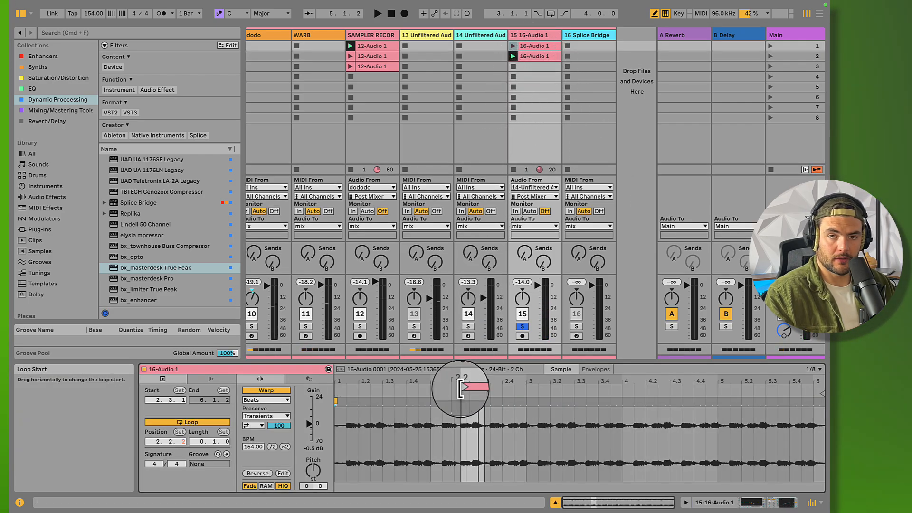
pyautogui.click(514, 44)
pyautogui.click(524, 33)
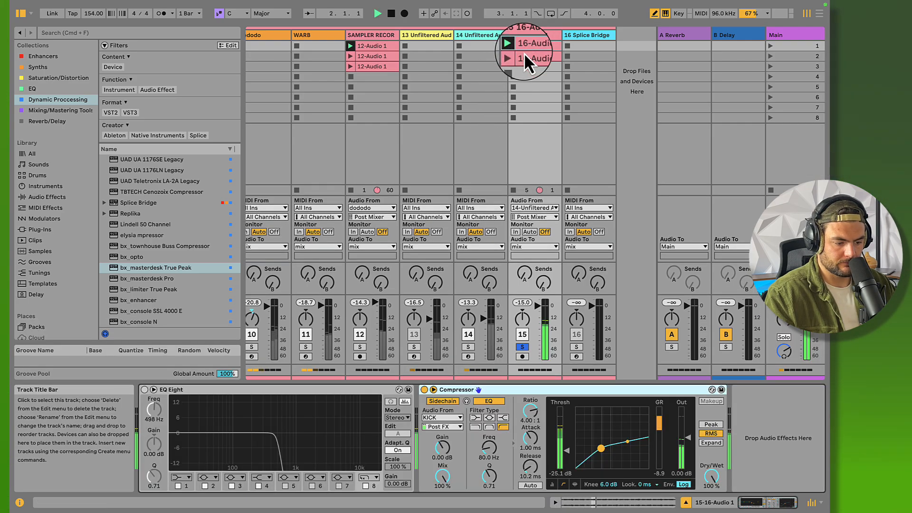
# Unsolo track 15, deactivate track 14 and listen to the loop in the full mix
pyautogui.click(522, 347)
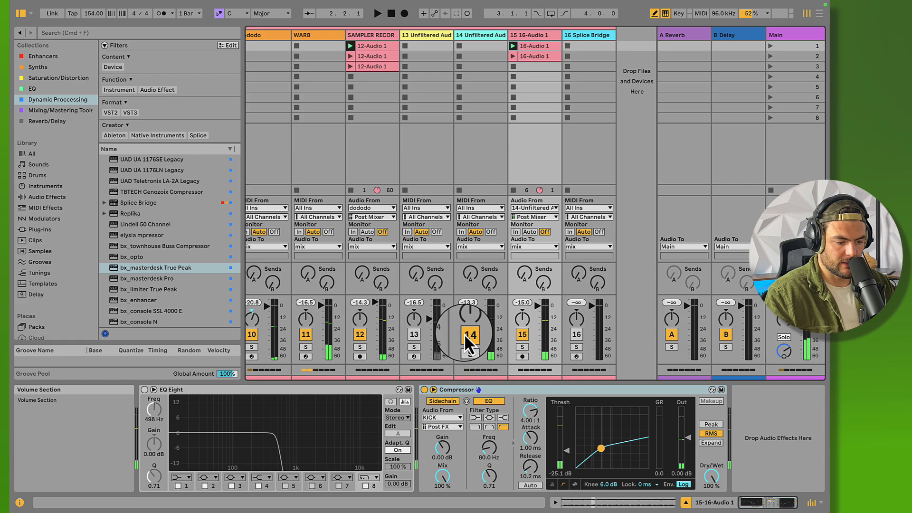
pyautogui.click(467, 336)
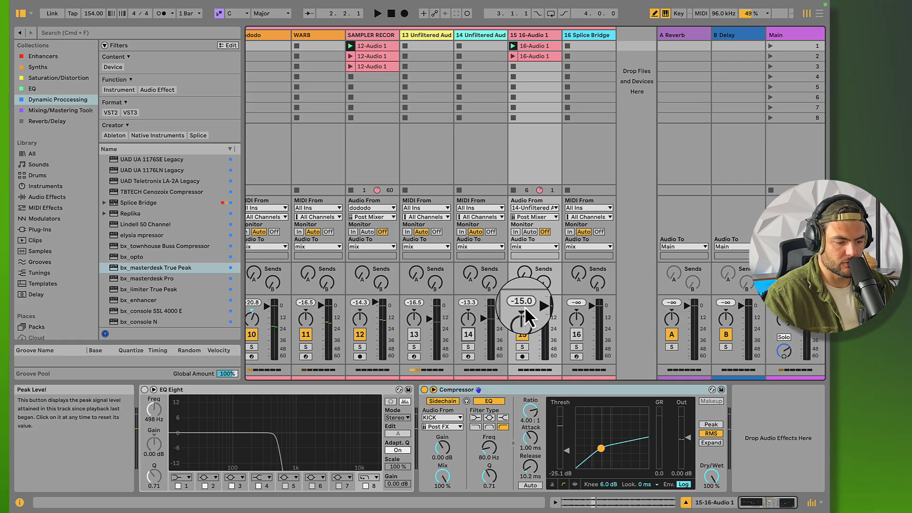
pyautogui.press('space')
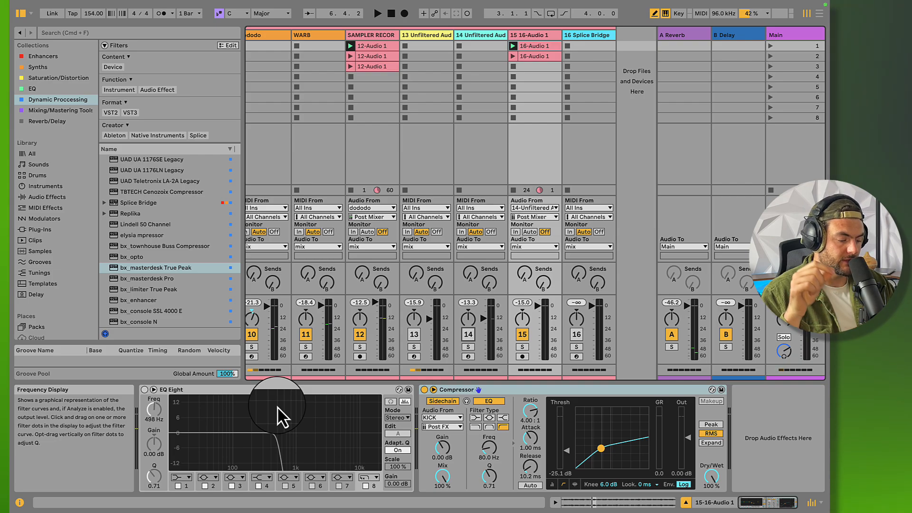
# Re-enable EQ Eight on track 15 and play that track soloed together with the KICK track
pyautogui.click(144, 391)
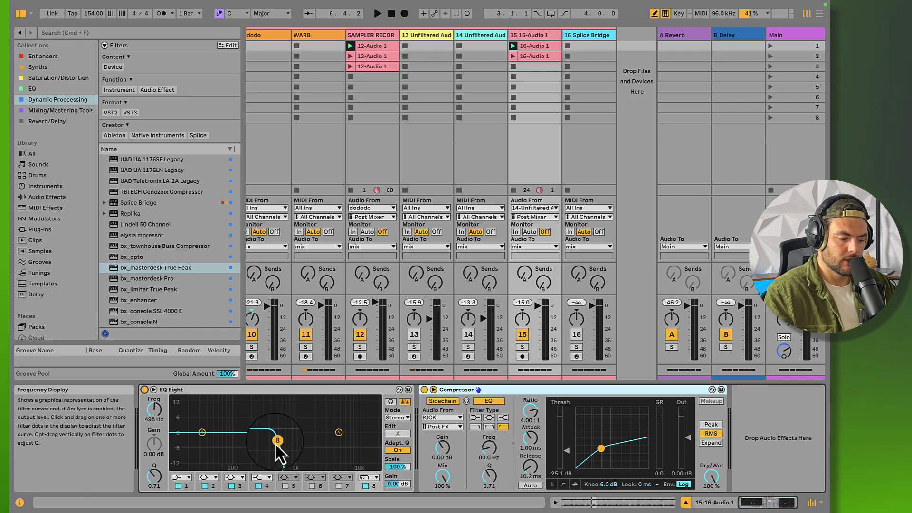
pyautogui.hscroll(-8, 323, 284)
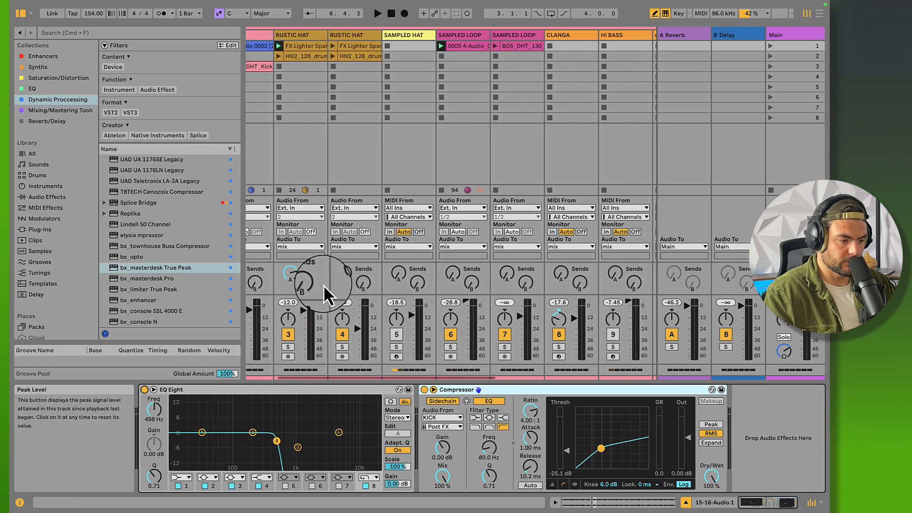
pyautogui.click(260, 347)
pyautogui.press('space')
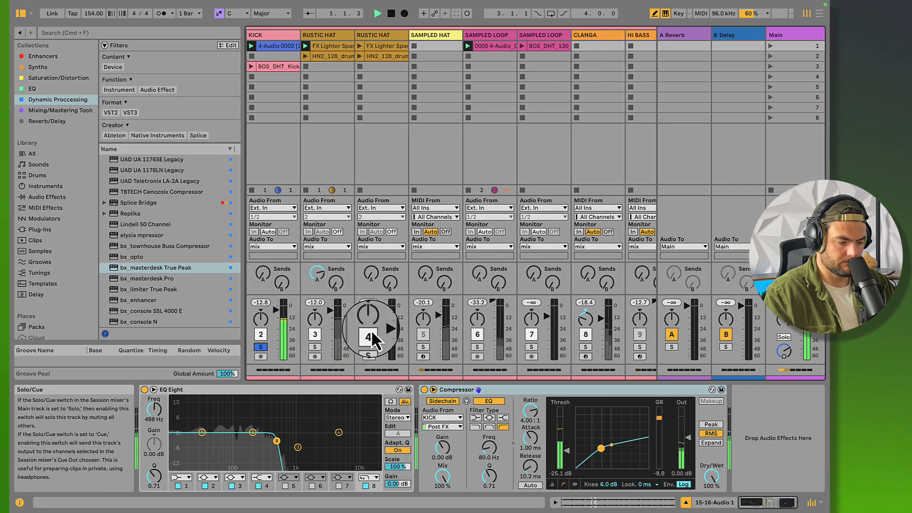
pyautogui.hscroll(4, 542, 307)
pyautogui.hscroll(6, 543, 307)
pyautogui.press('space')
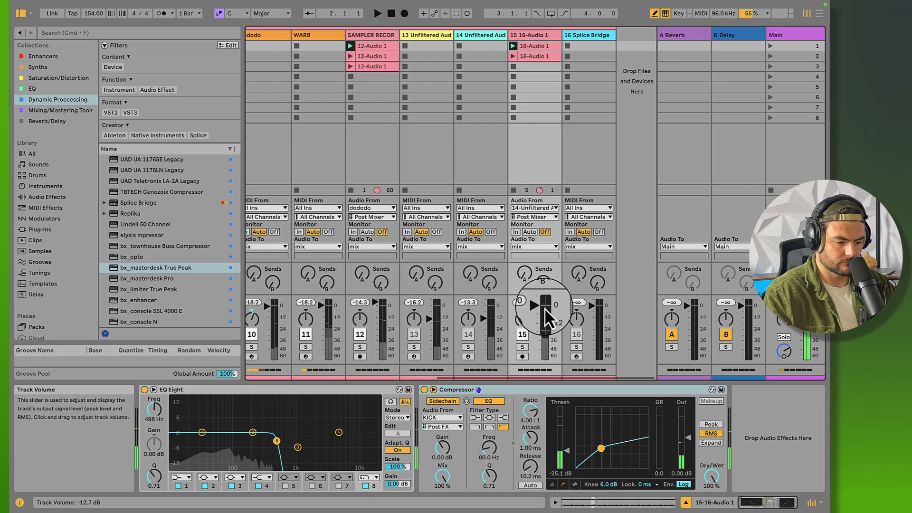
pyautogui.click(523, 348)
pyautogui.press('space')
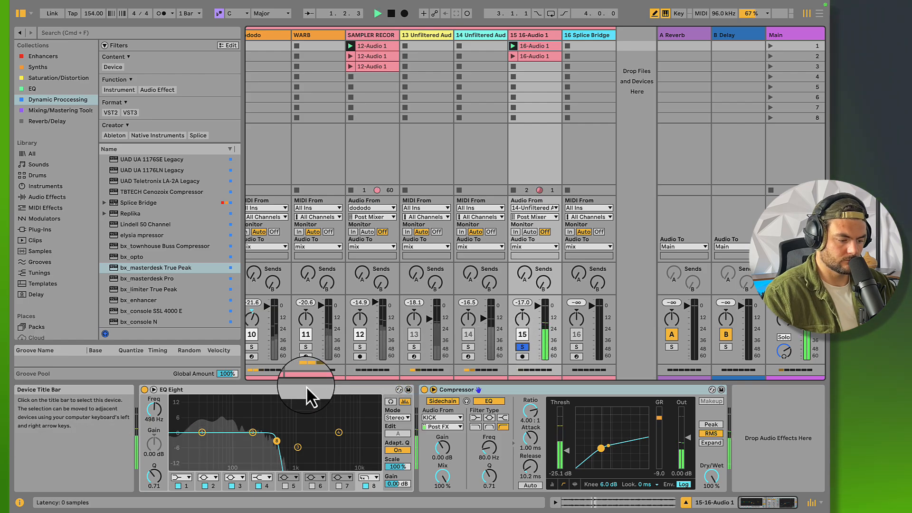
# Adjust EQ Eight's high-cut frequency to 199 Hz, unsolo the tracks and sweep the filter up to 16.3 kHz during playback
pyautogui.scroll(-10, 156, 412)
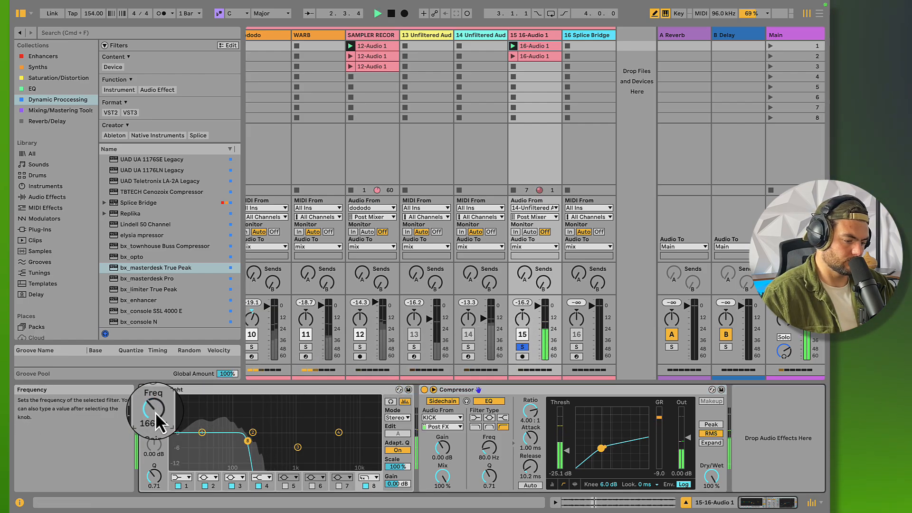
pyautogui.scroll(2, 155, 411)
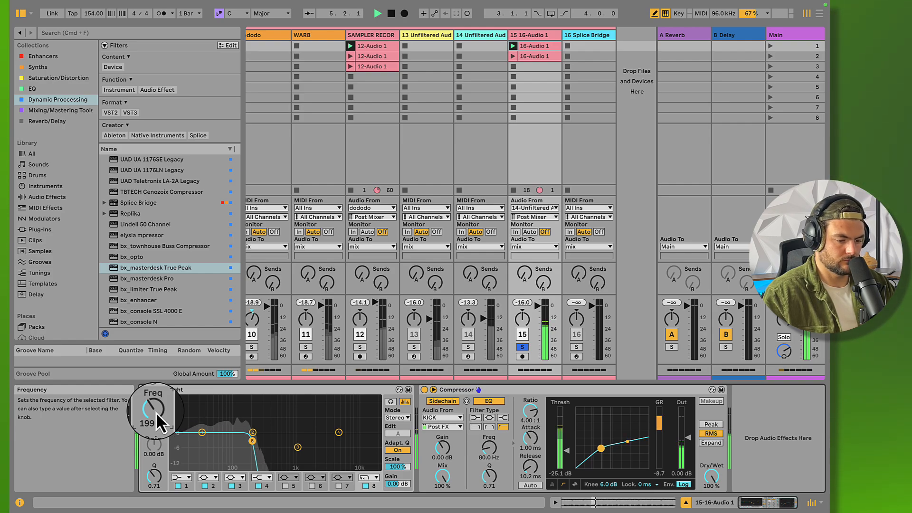
pyautogui.click(522, 347)
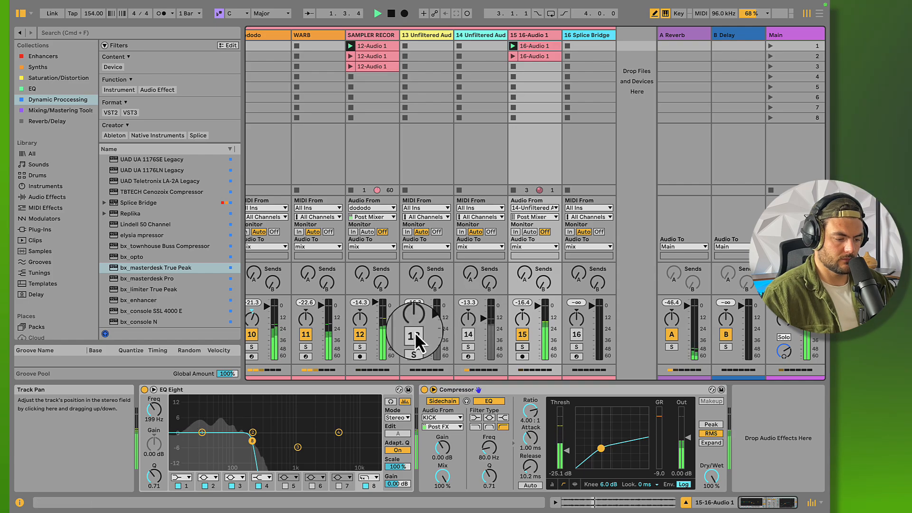
pyautogui.click(159, 418)
pyautogui.moveTo(158, 418); pyautogui.dragTo(159, 418)
pyautogui.press('space')
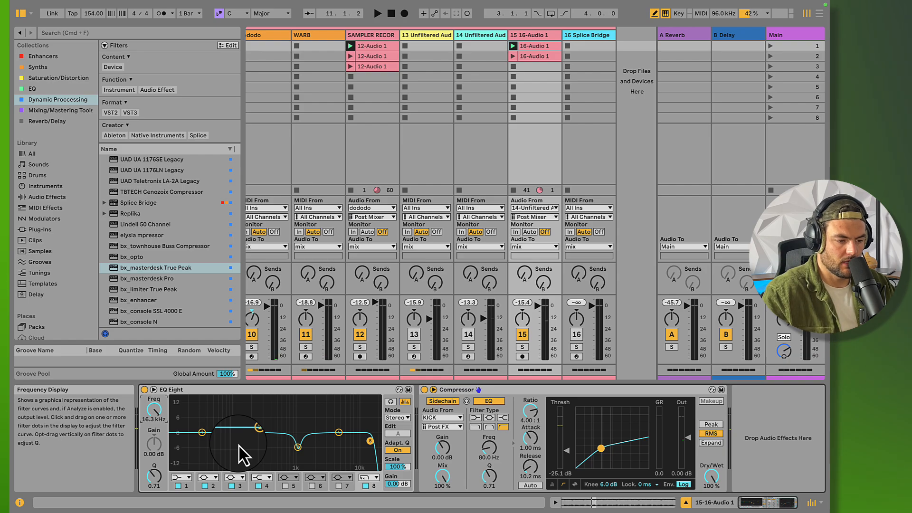
# Transpose the first 16-Audio 1 clip by +6 semitones and solo track 15 together with the KICK track
pyautogui.click(532, 58)
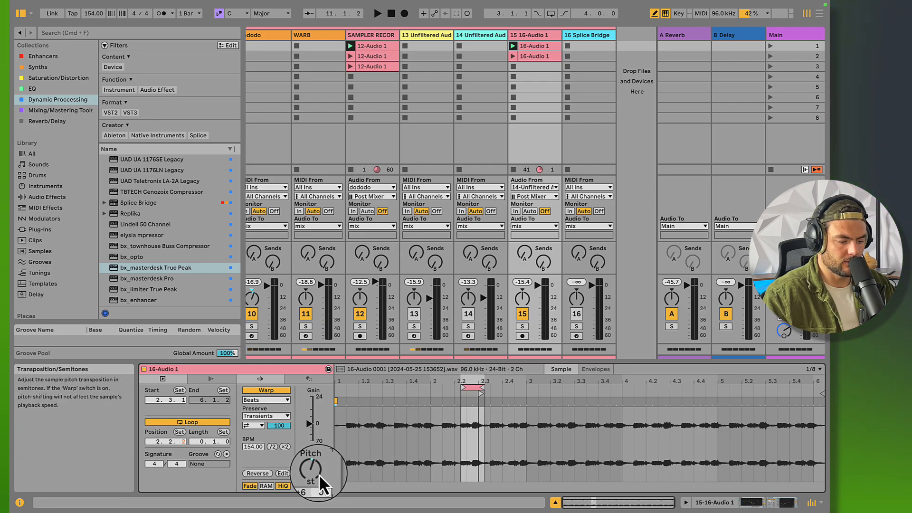
pyautogui.click(523, 327)
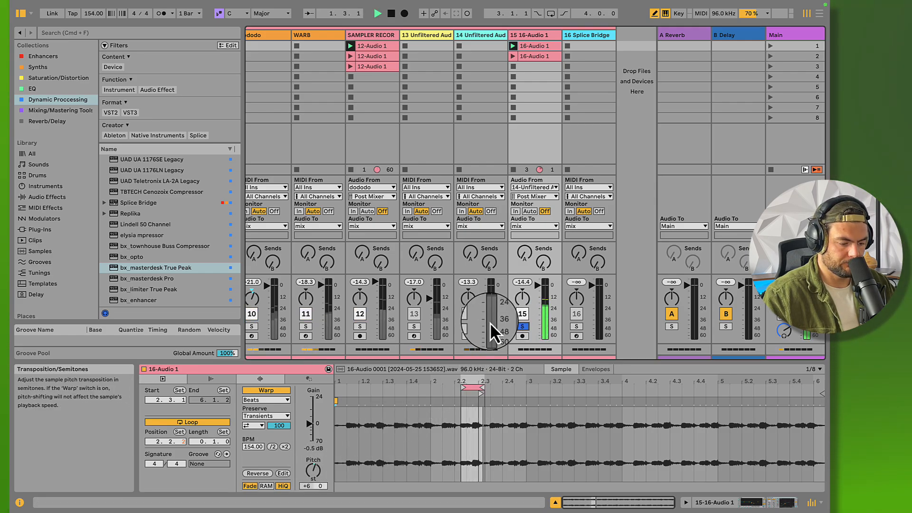
pyautogui.hscroll(-10, 395, 304)
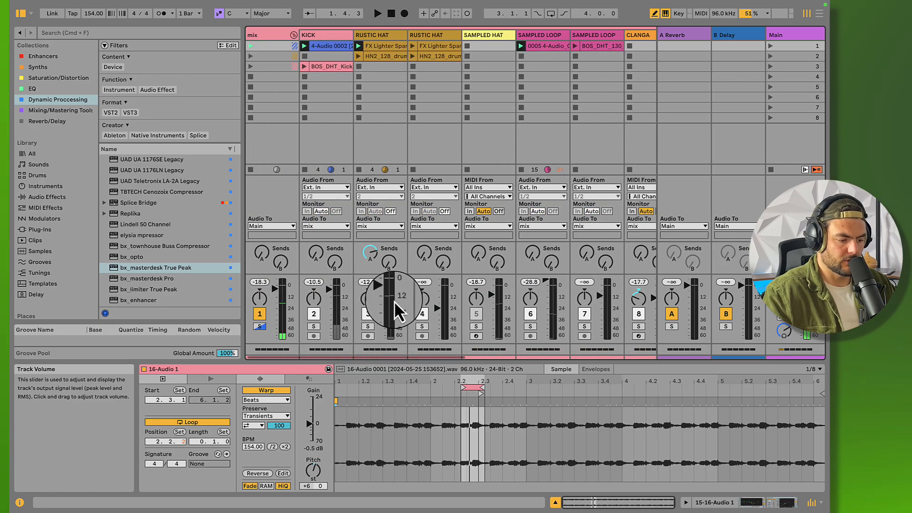
pyautogui.click(314, 326)
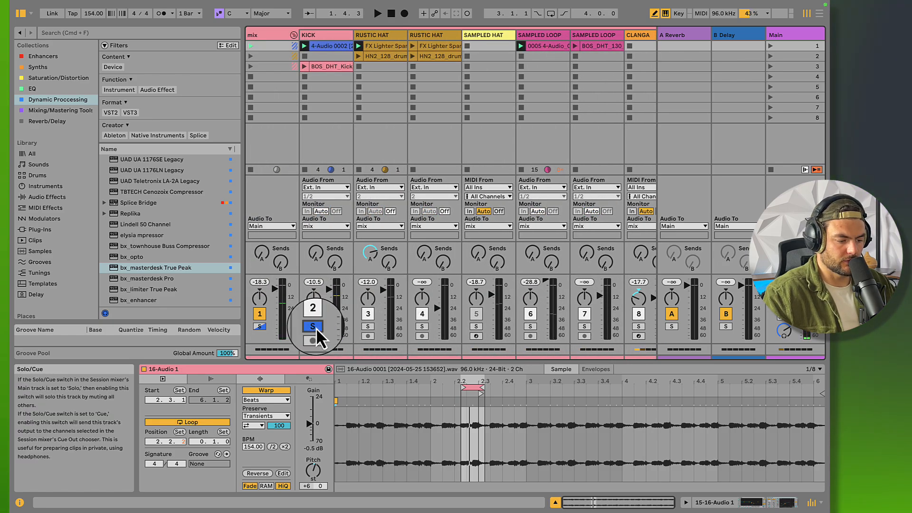
# Launch the BOS_DHT_Kick clip on the KICK track and listen to it as an alternative kick
pyautogui.click(332, 46)
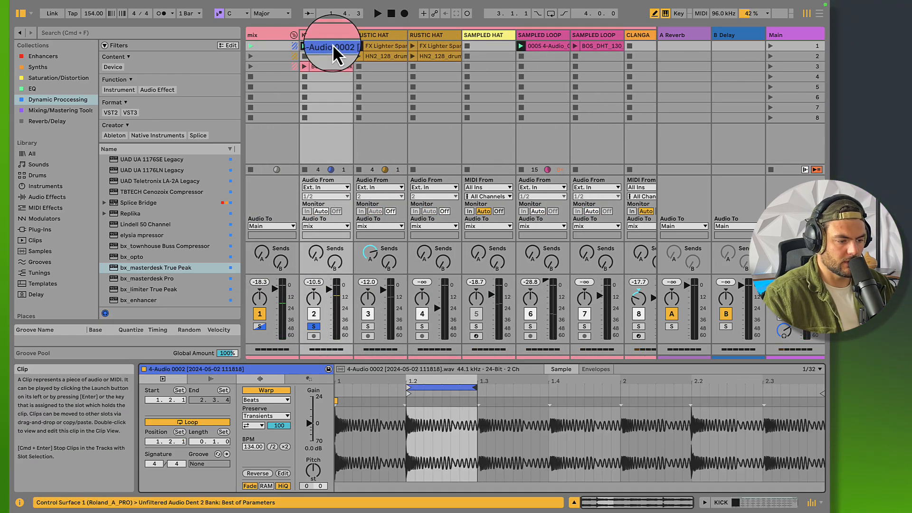
pyautogui.click(303, 66)
pyautogui.hscroll(4, 462, 79)
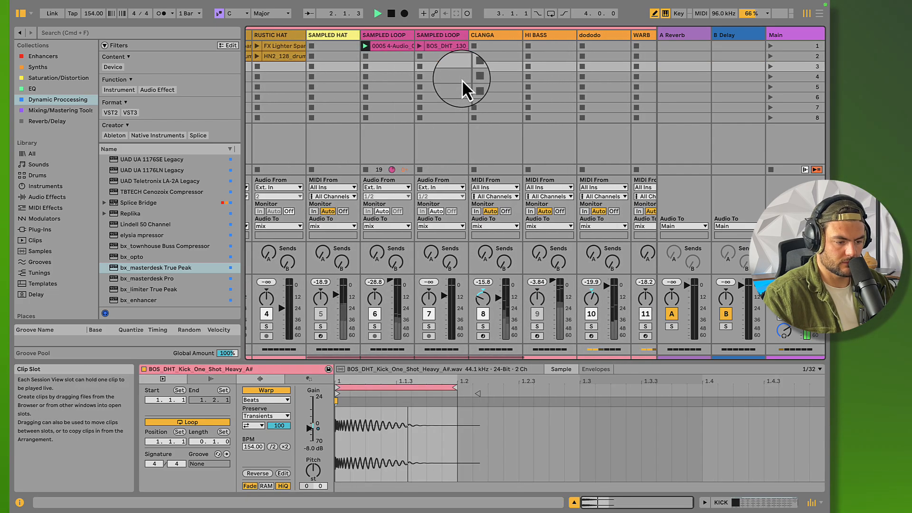
pyautogui.hscroll(-4, 462, 79)
pyautogui.press('space')
# Transpose the KICK track's 4-Audio 0002 clip by +3 semitones and launch it during playback
pyautogui.click(316, 48)
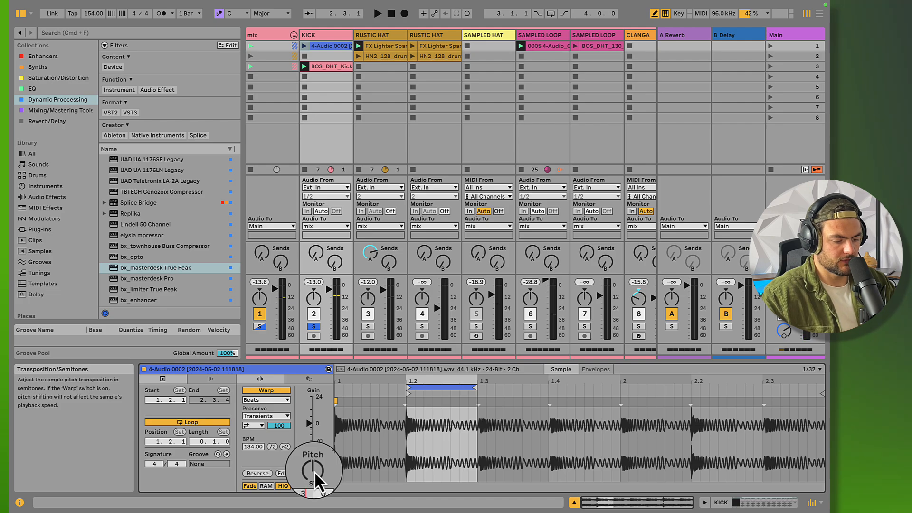
pyautogui.press('space')
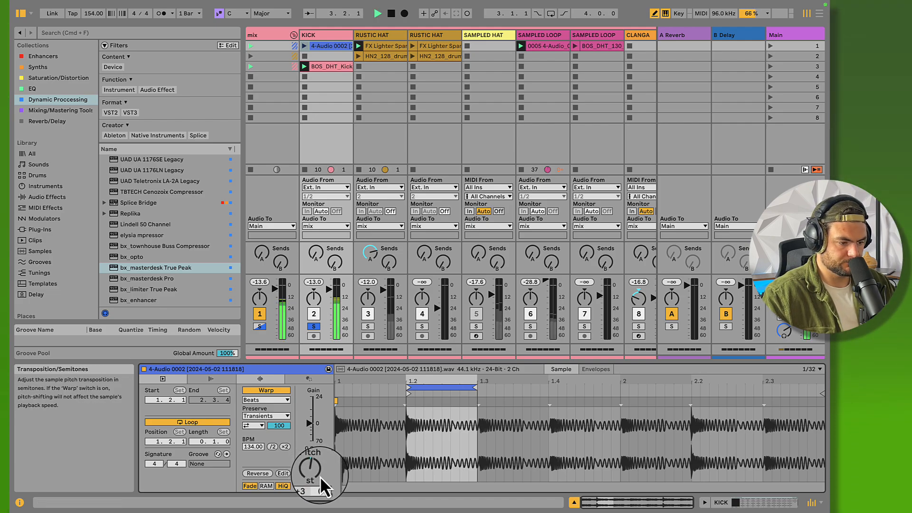
pyautogui.click(304, 46)
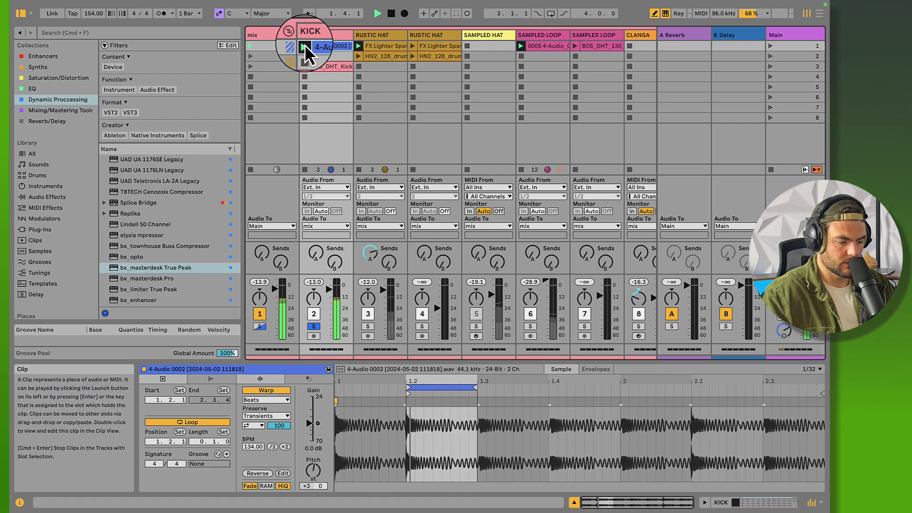
# Set the first 16-Audio 1 clip's pitch to +3 semitones, move its loop to position 1.4.2 and return to the full mix
pyautogui.hscroll(5, 309, 45)
pyautogui.click(532, 46)
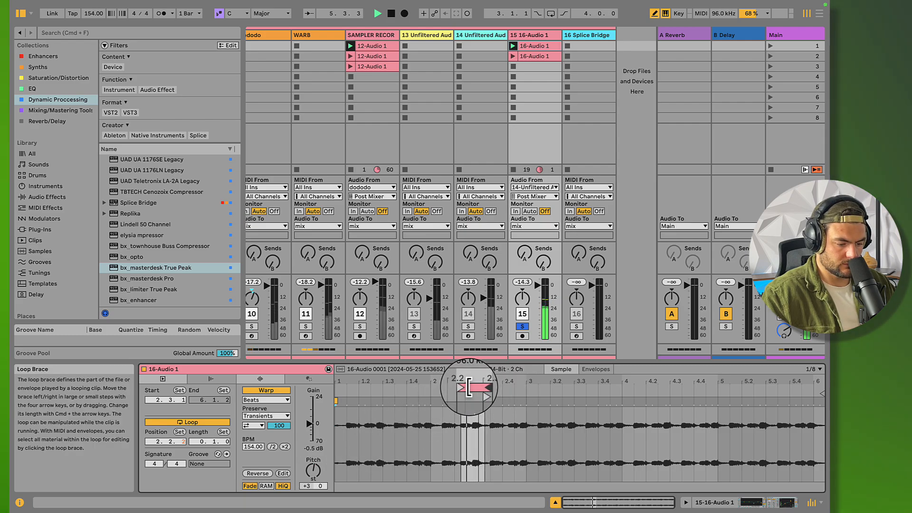
pyautogui.moveTo(471, 388); pyautogui.dragTo(422, 387)
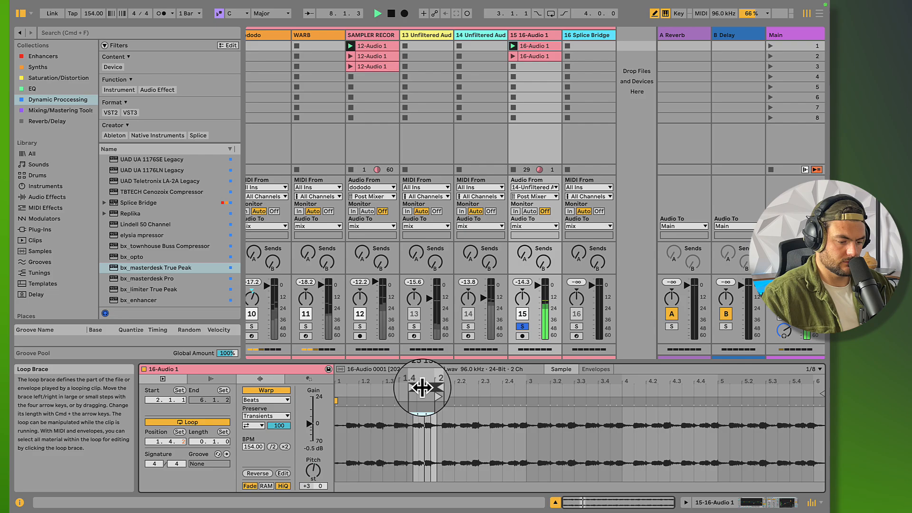
pyautogui.click(526, 326)
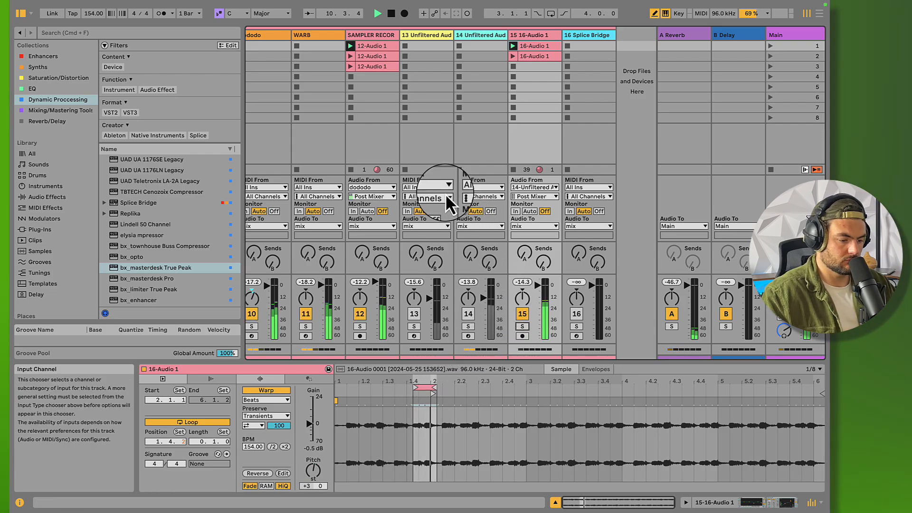
# Review voice 7's settings in track 14's Battalion, close the plug-in window and reopen the first 16-Audio 1 clip on track 15
pyautogui.hscroll(-10, 410, 160)
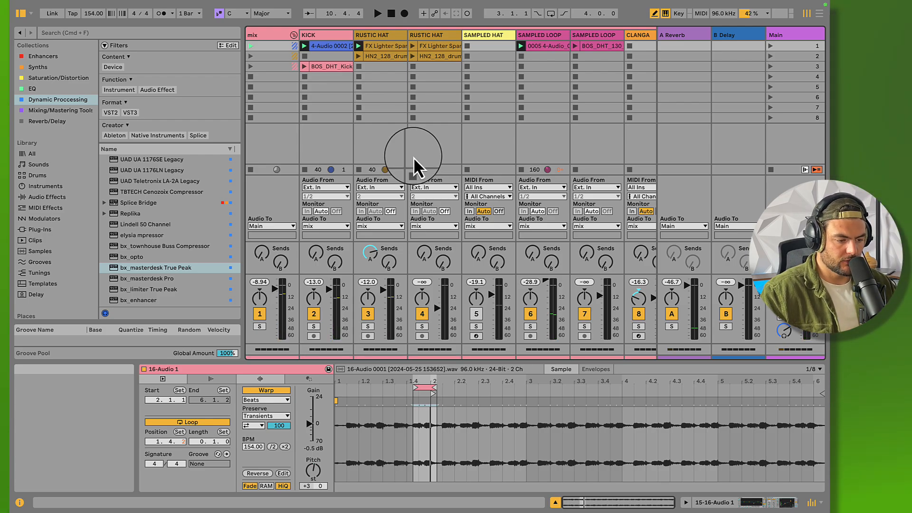
pyautogui.click(478, 107)
pyautogui.hscroll(10, 478, 108)
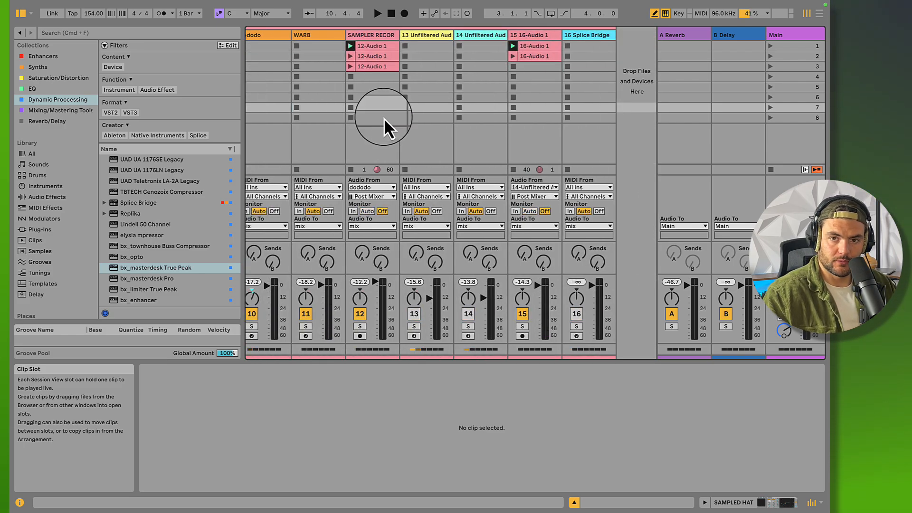
pyautogui.click(373, 35)
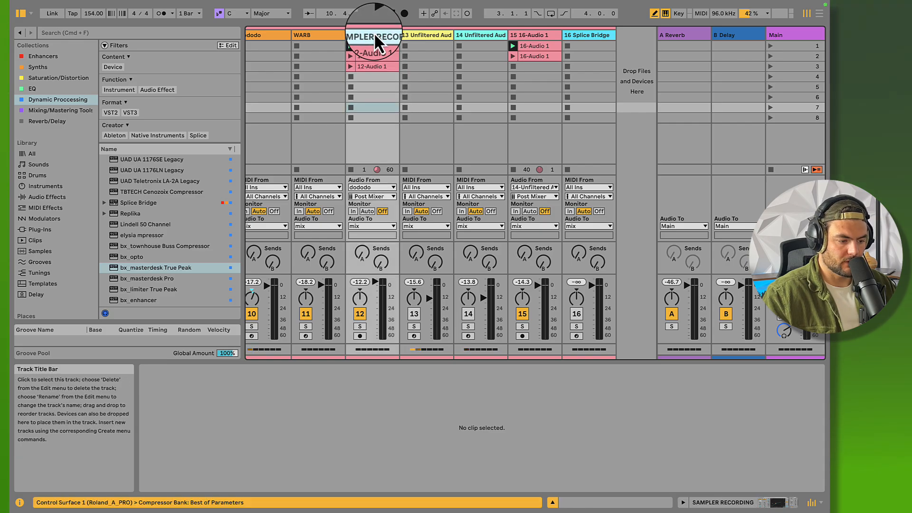
pyautogui.click(464, 37)
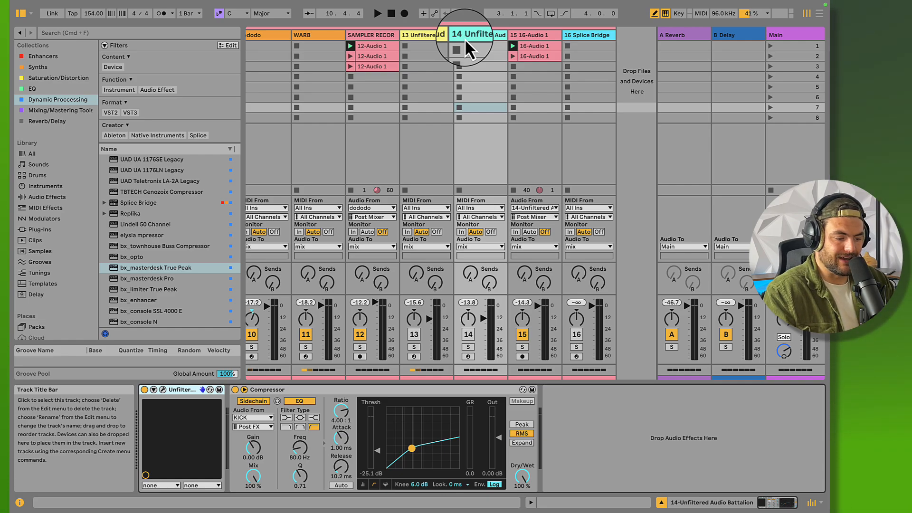
pyautogui.click(162, 390)
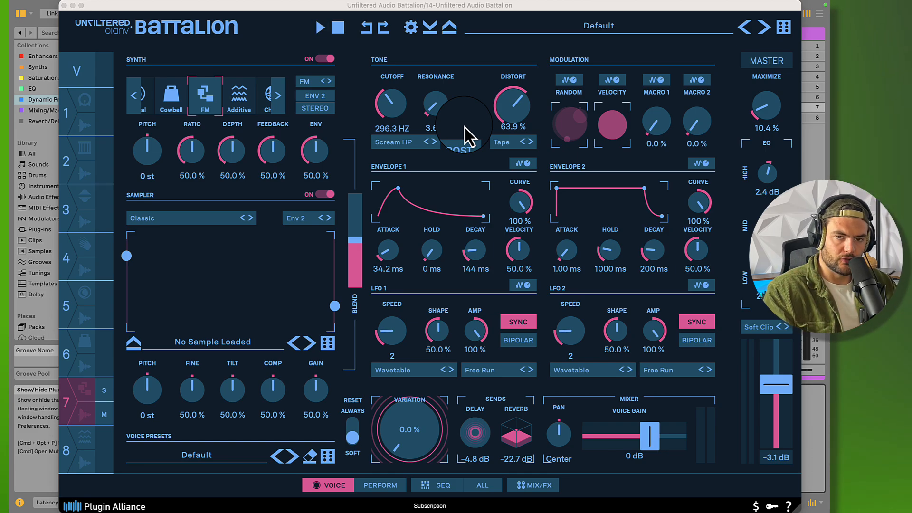
pyautogui.press('space')
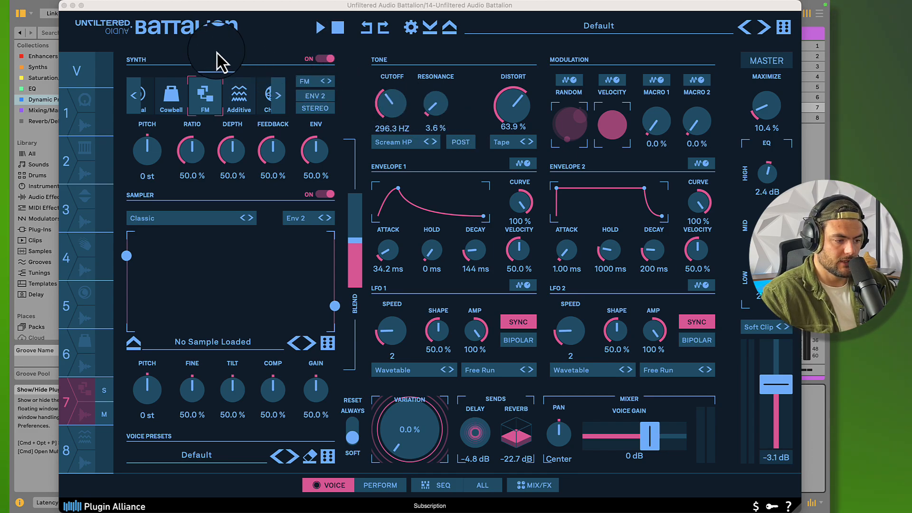
pyautogui.click(65, 6)
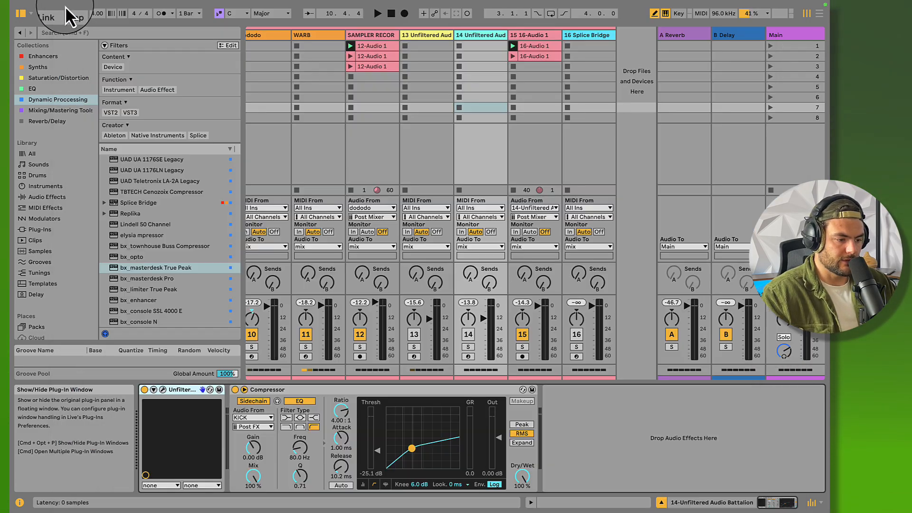
pyautogui.doubleClick(527, 47)
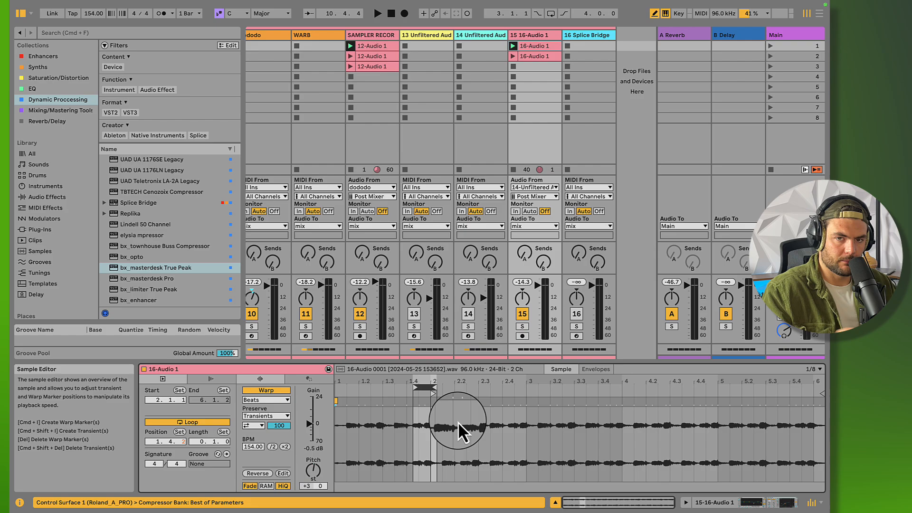